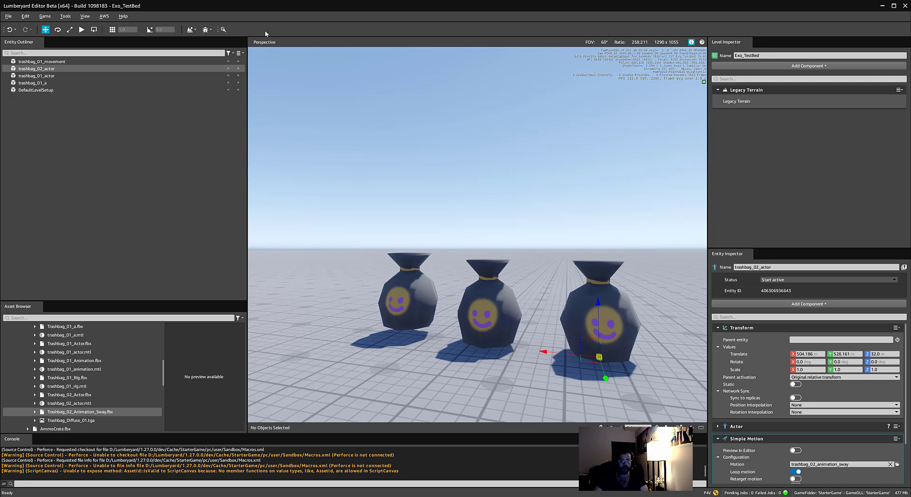
Step: Open the Script Canvas editor and group its Variable Manager and Node Inspector together as tabs
{"action": "left_click", "coordinate": [69, 18]}
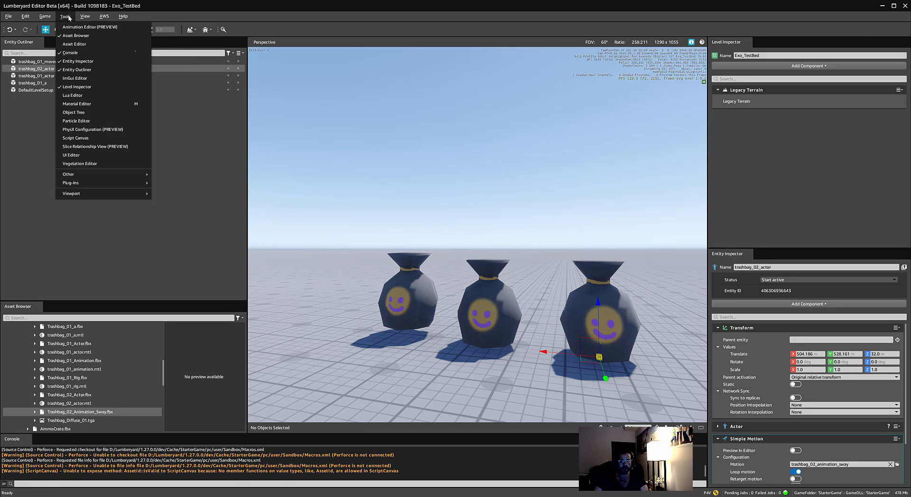
{"action": "left_click", "coordinate": [103, 139]}
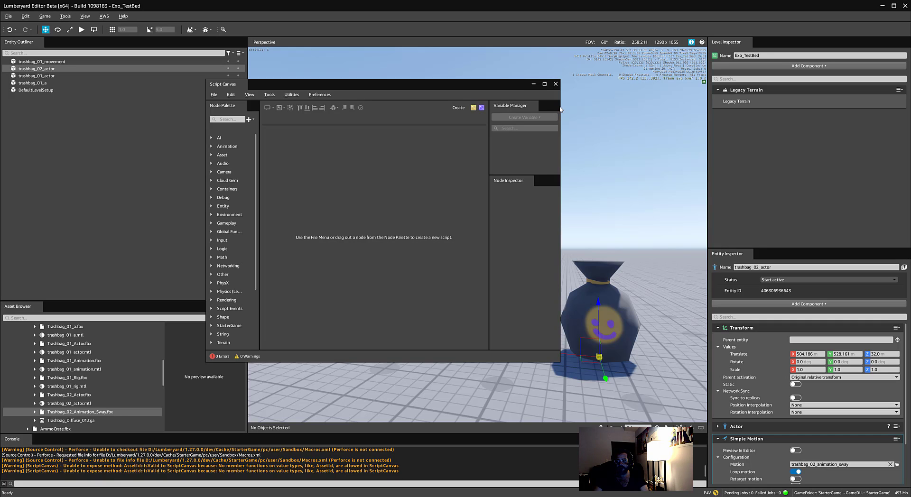
{"action": "left_click_drag", "start_coordinate": [560, 109], "coordinate": [532, 170]}
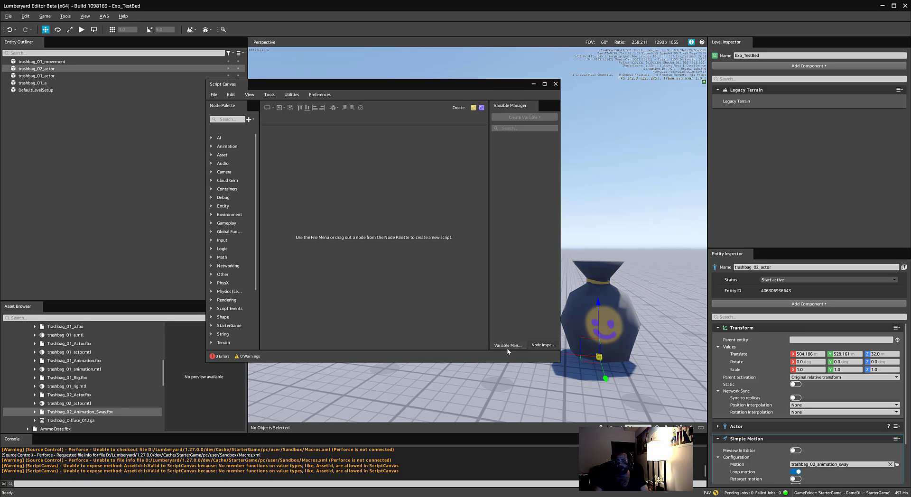
{"action": "left_click", "coordinate": [536, 345]}
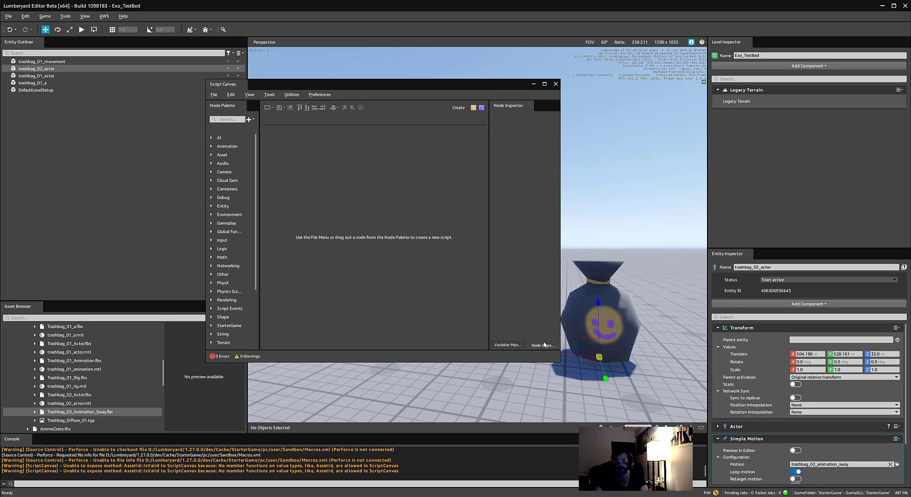
{"action": "left_click", "coordinate": [509, 345]}
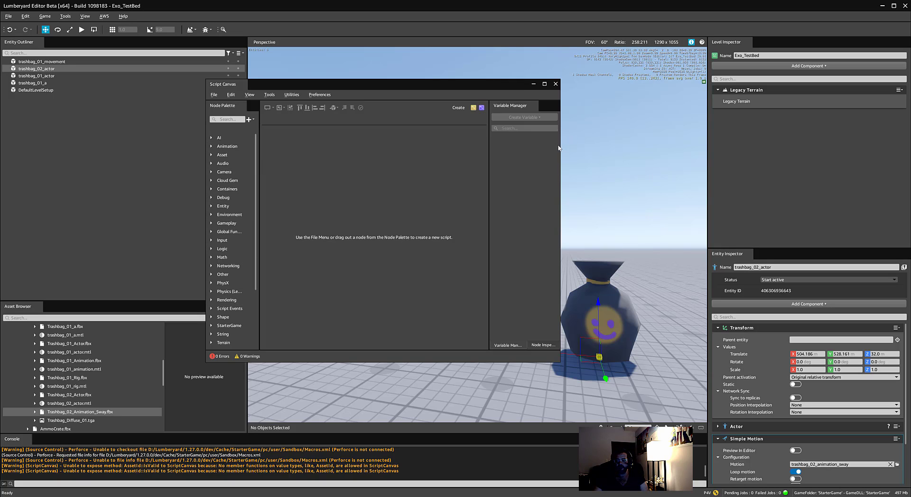
Step: Enlarge the Script Canvas window in both directions and reposition it over the viewport
{"action": "left_click_drag", "start_coordinate": [517, 86], "coordinate": [523, 79]}
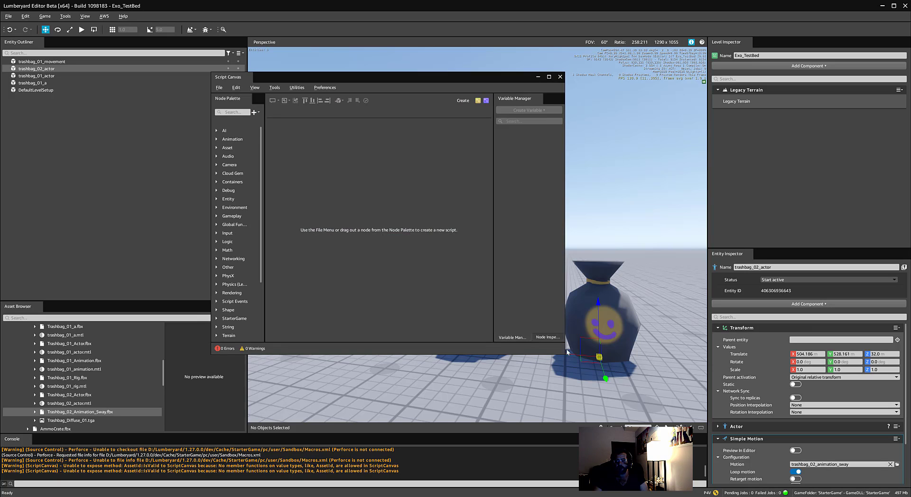
{"action": "left_click_drag", "start_coordinate": [564, 349], "coordinate": [695, 348]}
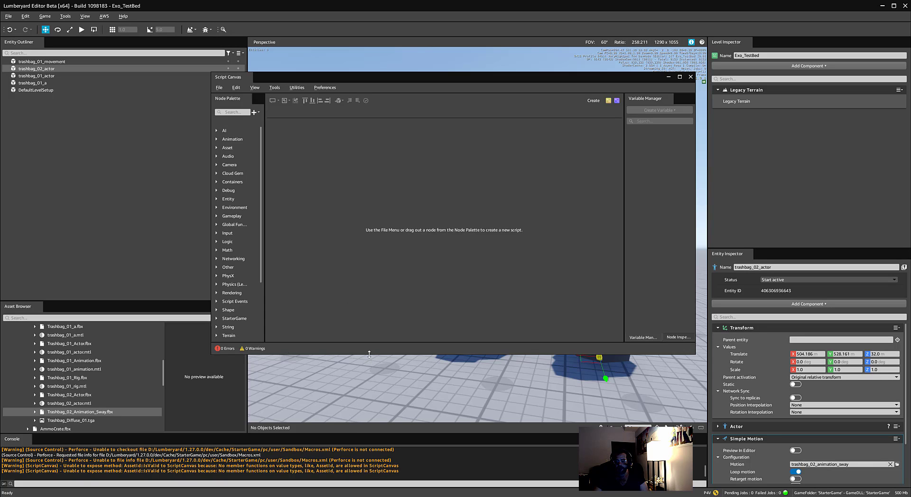
{"action": "left_click_drag", "start_coordinate": [372, 354], "coordinate": [380, 470]}
{"action": "left_click_drag", "start_coordinate": [384, 77], "coordinate": [367, 45]}
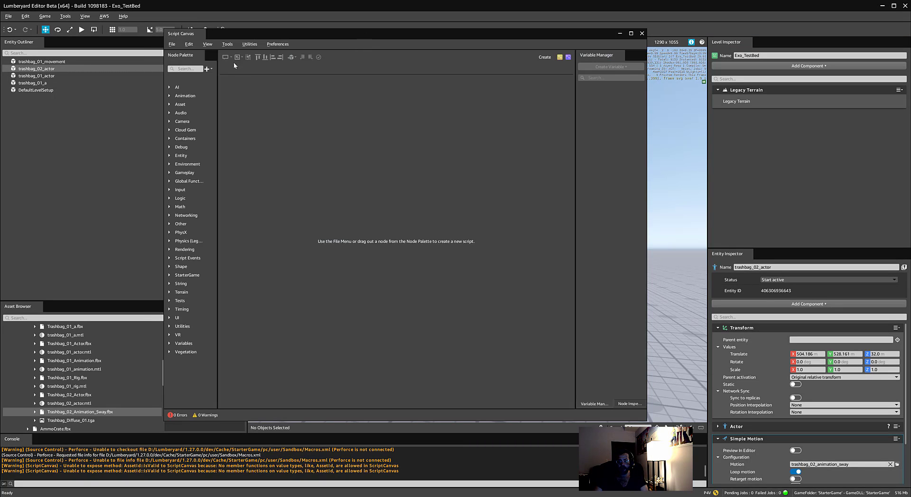
Step: Create a new empty script in Script Canvas and keep its window floating over the main editor
{"action": "left_click", "coordinate": [171, 43]}
{"action": "left_click", "coordinate": [176, 57]}
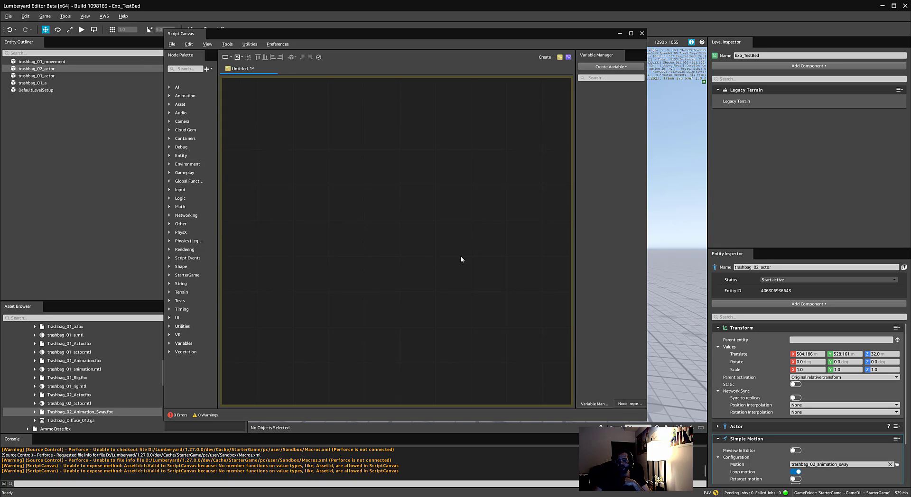
{"action": "double_click", "coordinate": [405, 38]}
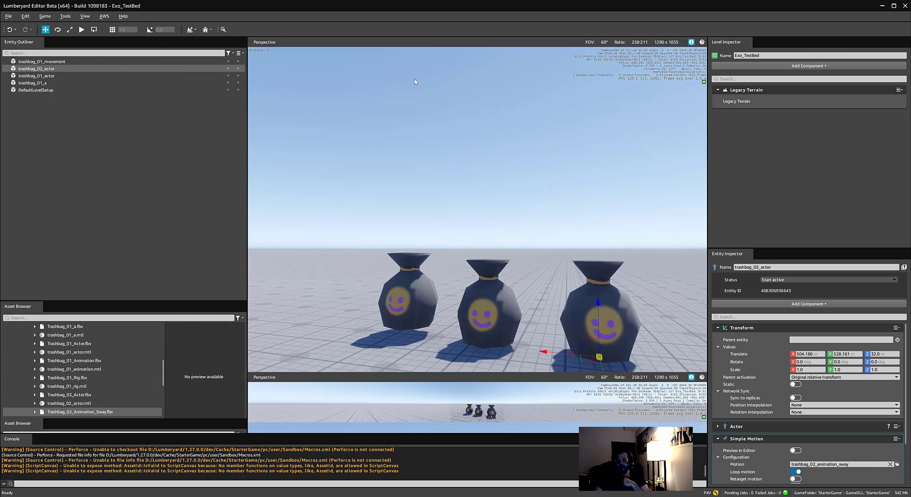
{"action": "left_click_drag", "start_coordinate": [423, 55], "coordinate": [394, 50]}
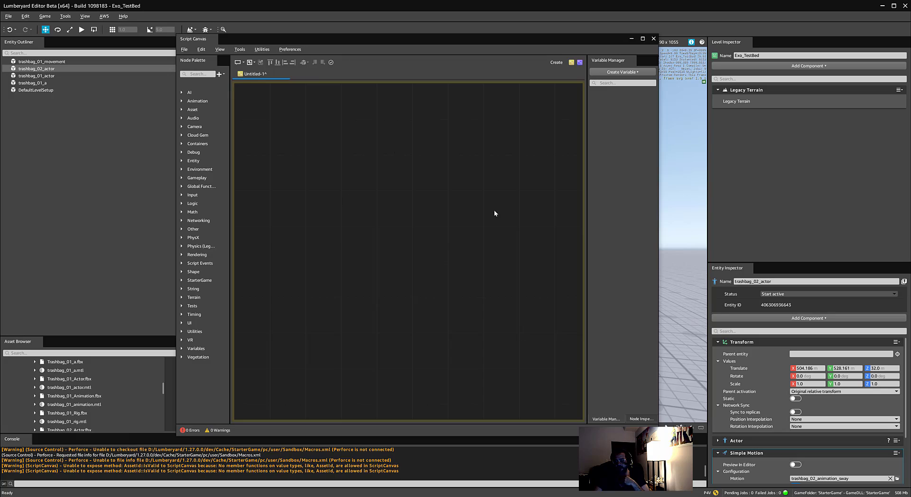
Step: Try navigating the empty graph and toggle the Node Palette's visibility off and on again
{"action": "scroll", "coordinate": [443, 217], "scroll_direction": "up", "scroll_amount": 3}
{"action": "scroll", "coordinate": [420, 222], "scroll_direction": "up", "scroll_amount": 2}
{"action": "right_click_drag", "start_coordinate": [421, 228], "coordinate": [458, 209]}
{"action": "key", "text": "ctrl+shift+p"}
{"action": "key", "text": "ctrl+shift+p"}
{"action": "key", "text": "ctrl+shift+p"}
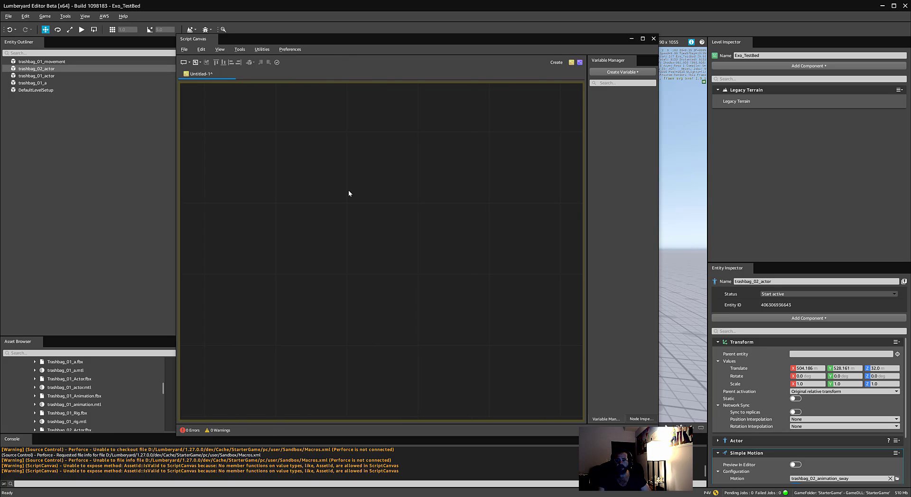
{"action": "key", "text": "ctrl+shift+p"}
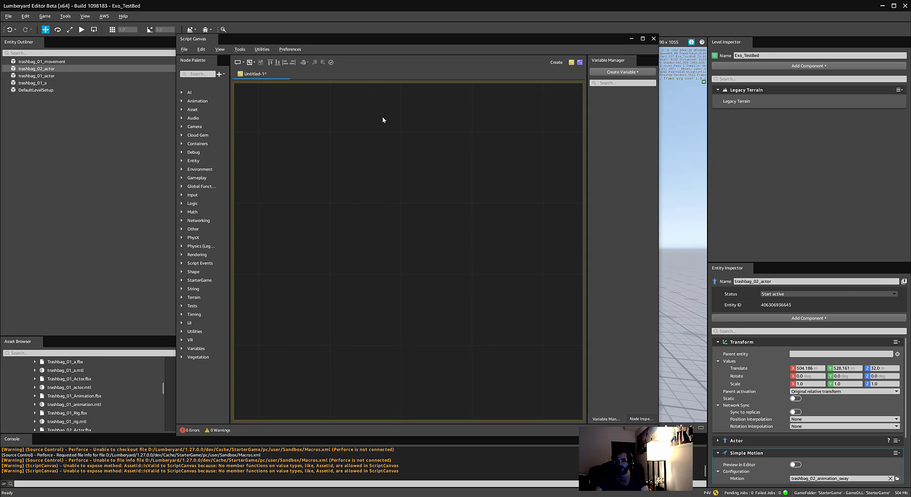
Step: Resize and reposition the Script Canvas window, and close it without saving the untitled script
{"action": "left_click_drag", "start_coordinate": [430, 40], "coordinate": [366, 50]}
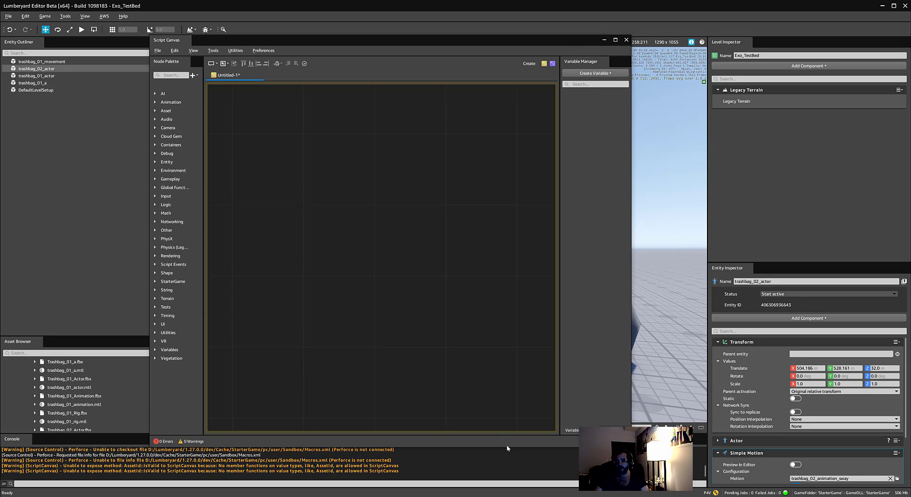
{"action": "left_click_drag", "start_coordinate": [507, 450], "coordinate": [428, 349]}
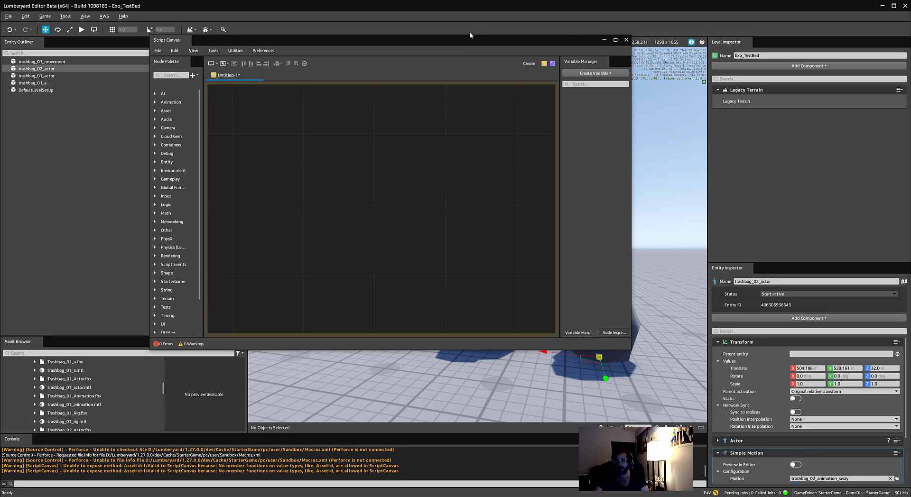
{"action": "left_click_drag", "start_coordinate": [469, 39], "coordinate": [384, 85]}
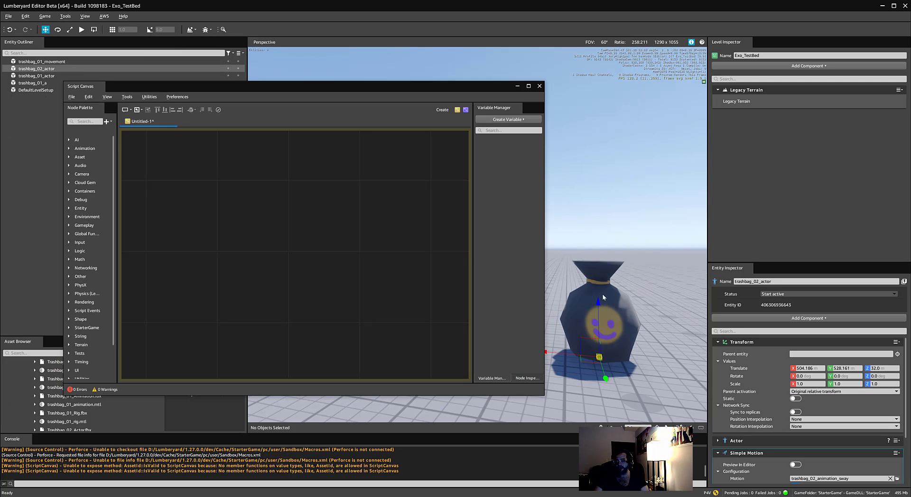
{"action": "left_click_drag", "start_coordinate": [545, 396], "coordinate": [615, 421]}
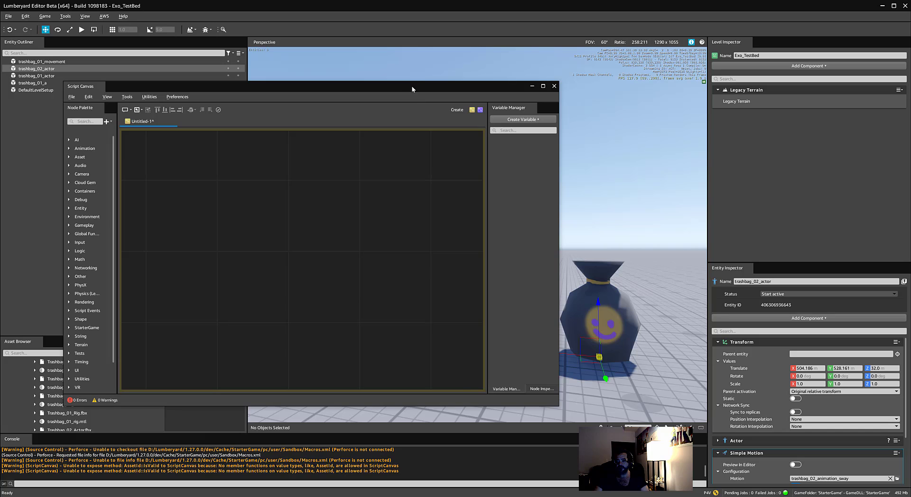
{"action": "left_click_drag", "start_coordinate": [411, 85], "coordinate": [433, 64]}
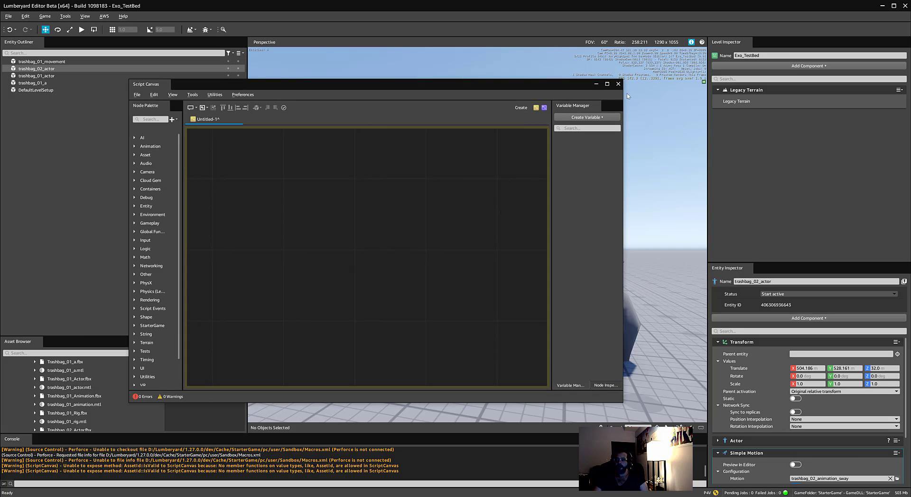
{"action": "left_click", "coordinate": [618, 84]}
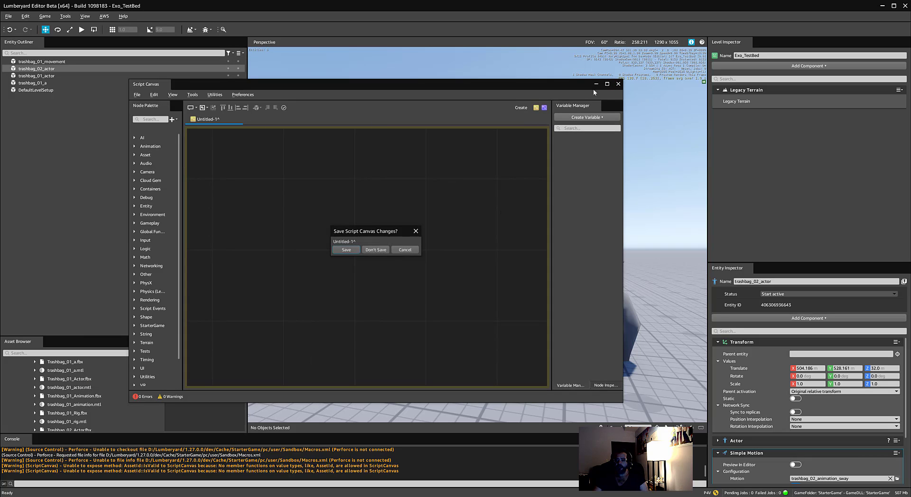
{"action": "left_click", "coordinate": [375, 250]}
Step: Create a new entity and move it next to the three trash bags, at about X 506.25 m, Y 529.61 m
{"action": "scroll", "coordinate": [530, 288], "scroll_direction": "down", "scroll_amount": 5}
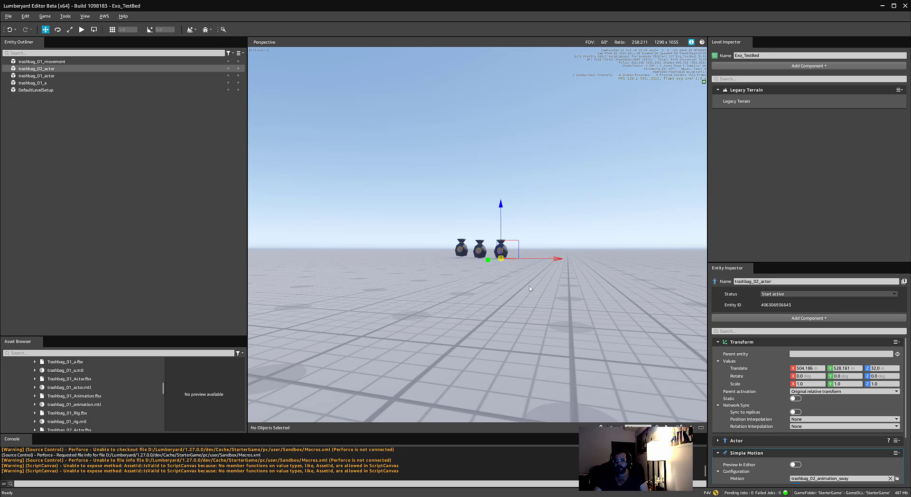
{"action": "middle_click_drag", "start_coordinate": [475, 218], "coordinate": [454, 311], "text": "alt"}
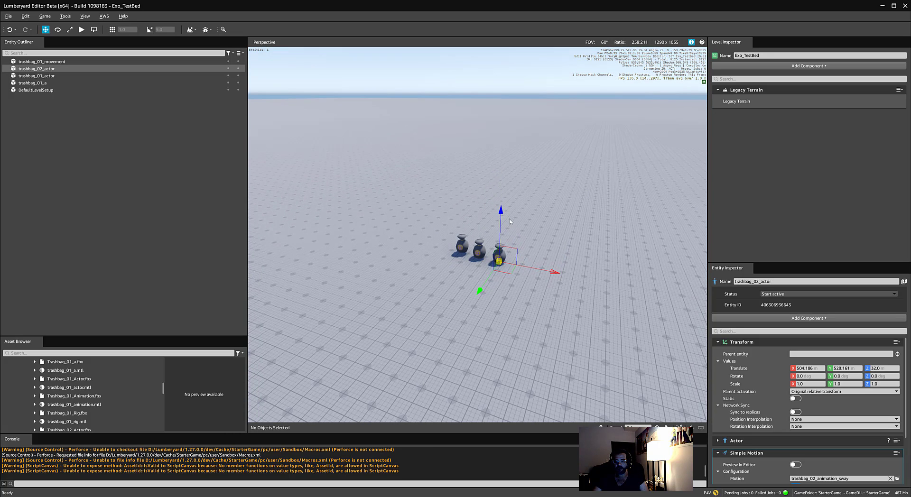
{"action": "right_click", "coordinate": [147, 185]}
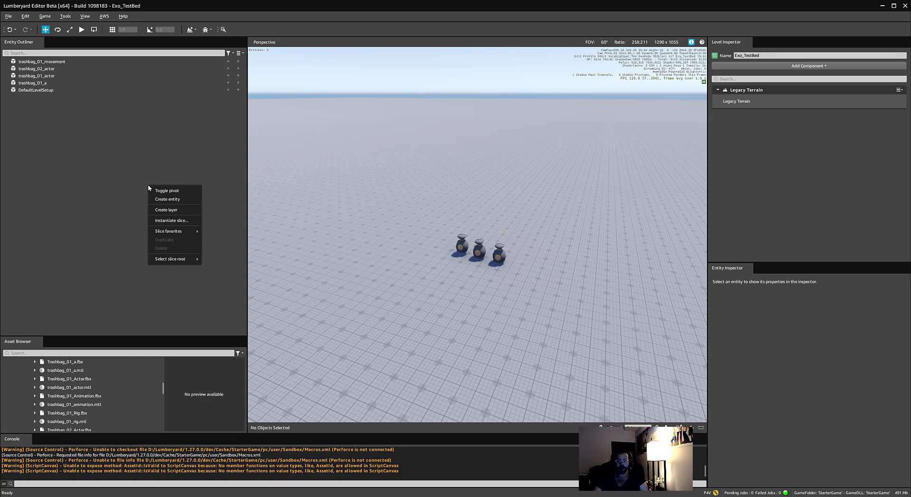
{"action": "left_click", "coordinate": [166, 199]}
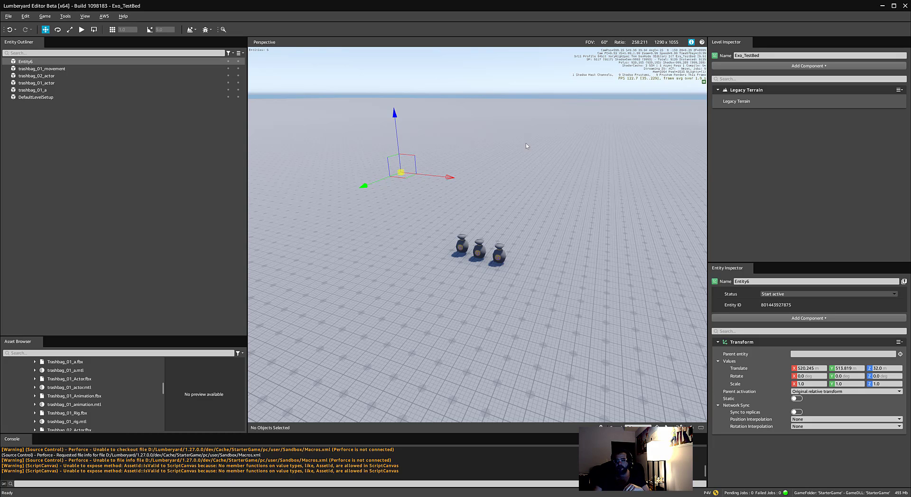
{"action": "left_click_drag", "start_coordinate": [446, 178], "coordinate": [550, 195]}
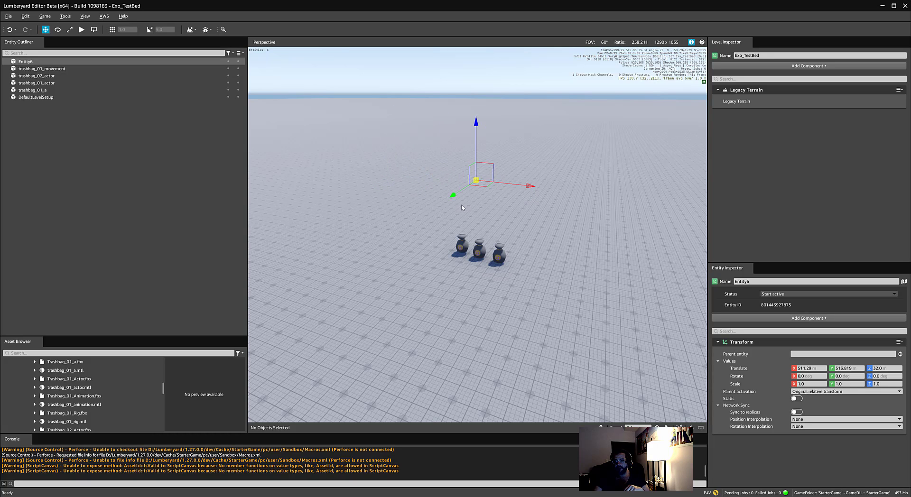
{"action": "left_click_drag", "start_coordinate": [452, 199], "coordinate": [344, 268]}
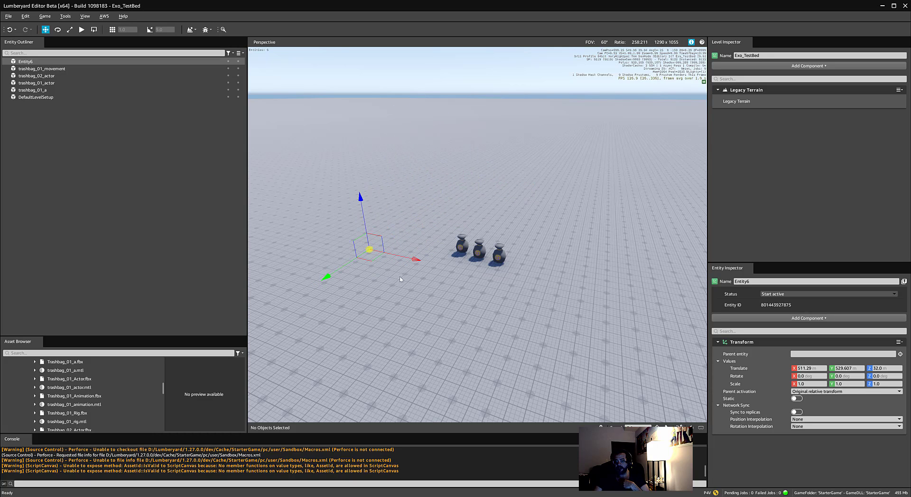
{"action": "left_click_drag", "start_coordinate": [417, 259], "coordinate": [487, 259]}
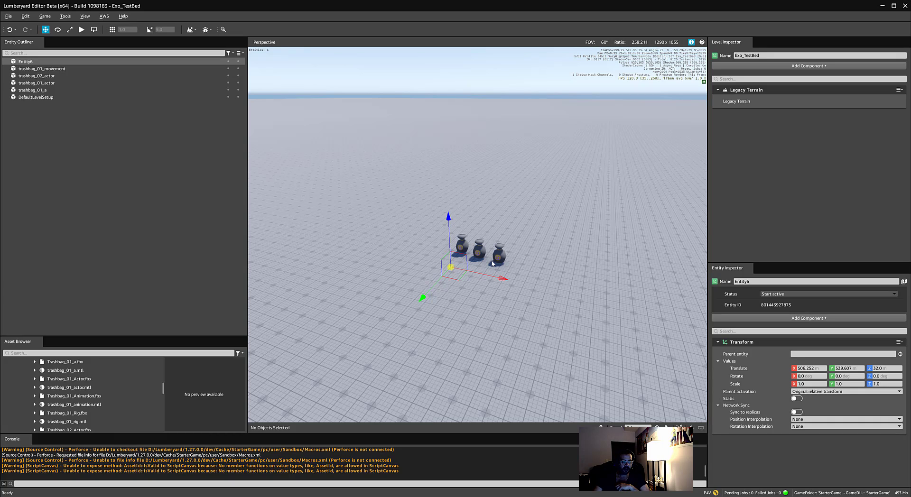
Step: Rename the new entity as Player
{"action": "double_click", "coordinate": [31, 63]}
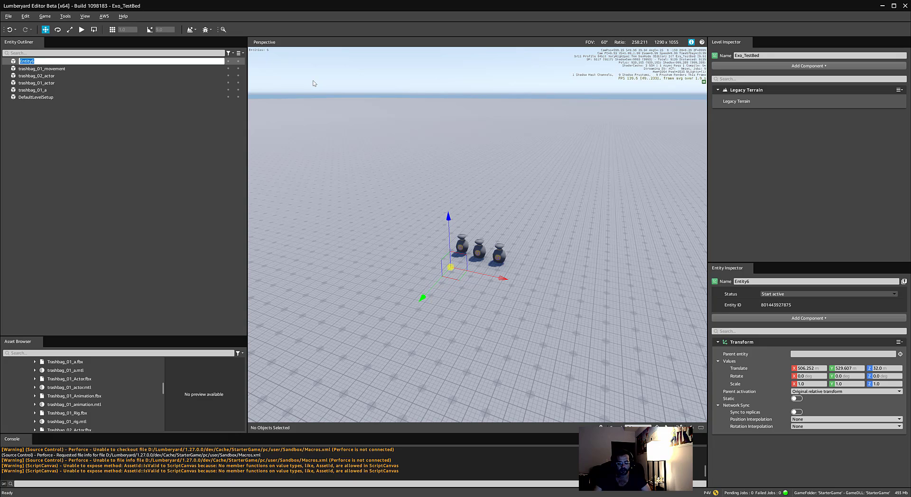
{"action": "type", "text": "Player"}
{"action": "key", "text": "Return"}
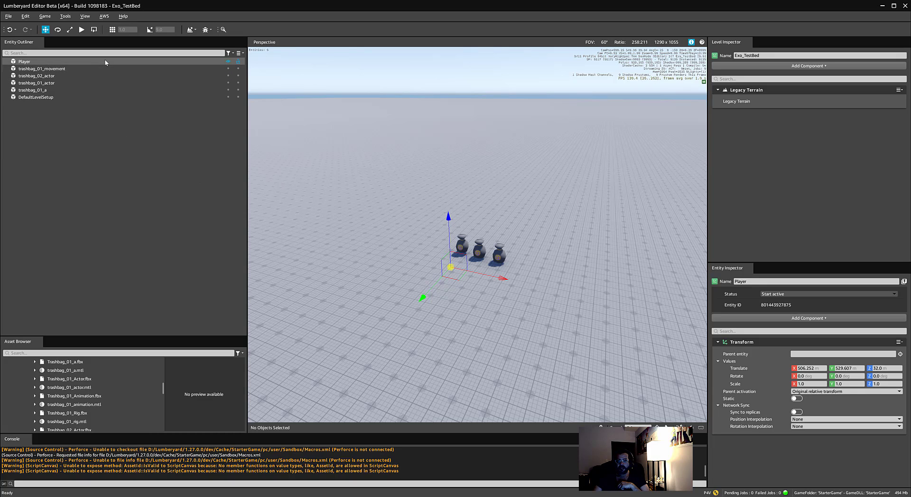
Step: Try relocating the Entity Inspector to the lower dock area, undock it again, and close the Console panel
{"action": "left_click_drag", "start_coordinate": [749, 274], "coordinate": [691, 51]}
{"action": "left_click_drag", "start_coordinate": [19, 52], "coordinate": [746, 477]}
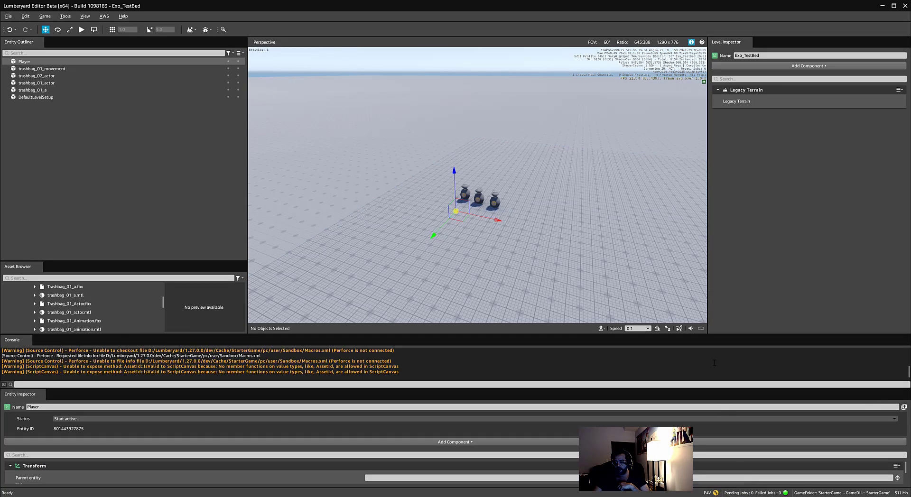
{"action": "left_click_drag", "start_coordinate": [12, 394], "coordinate": [900, 256]}
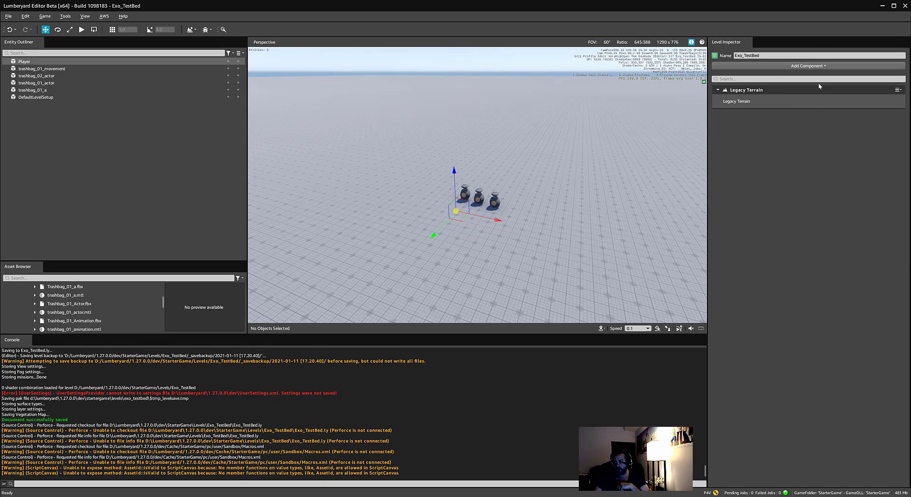
{"action": "left_click", "coordinate": [27, 341]}
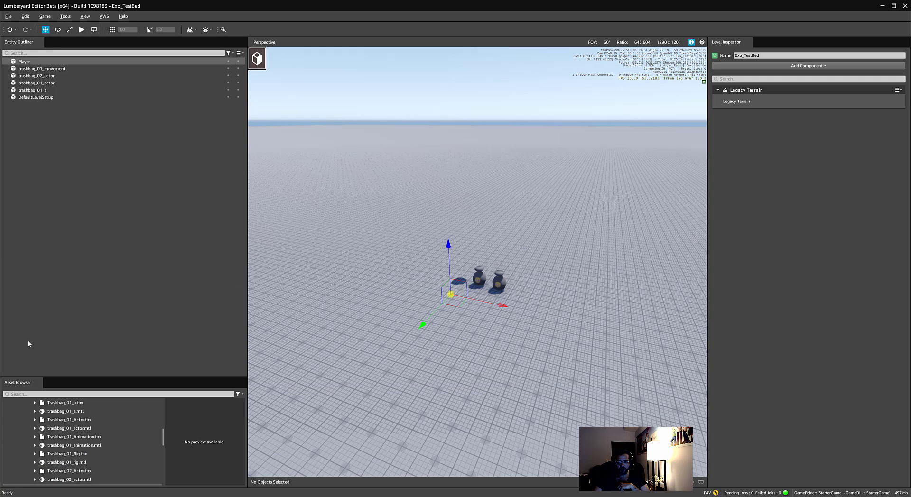
{"action": "left_click", "coordinate": [28, 344]}
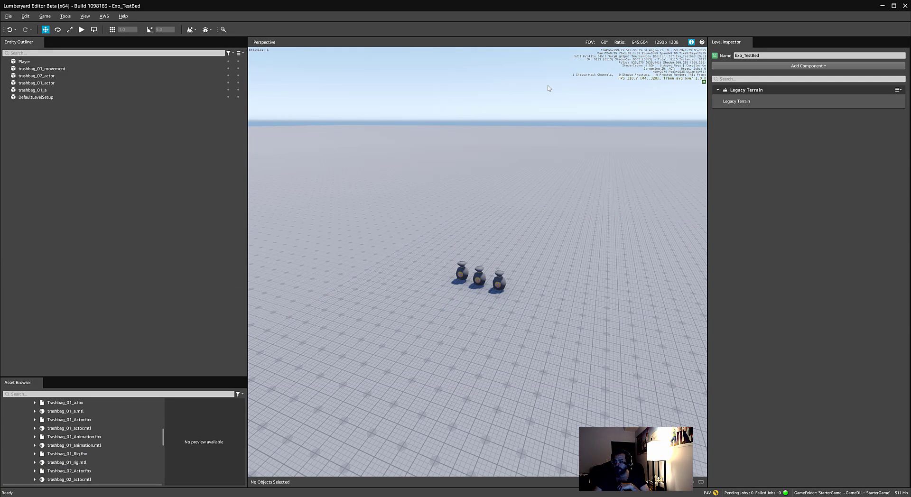
Step: Apply the preset editor layout that shows the Console and docks the Entity Inspector and Level Inspector as tabs
{"action": "left_click", "coordinate": [86, 17]}
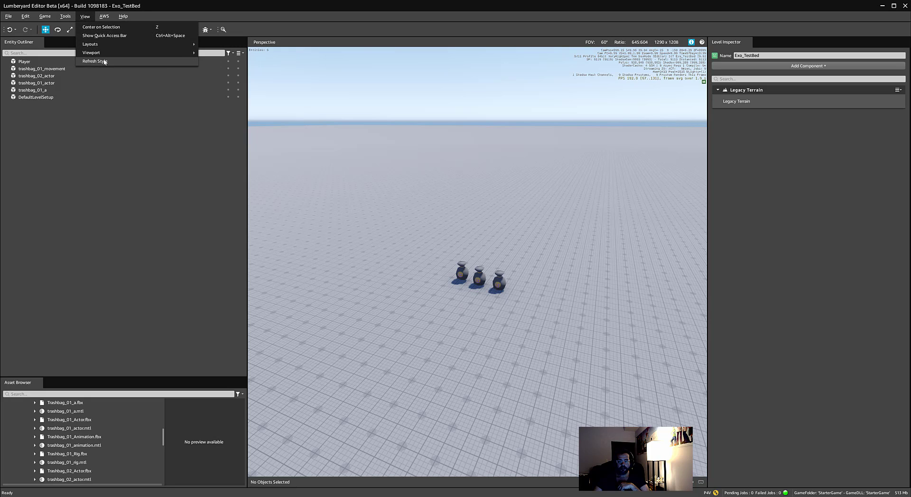
{"action": "left_click", "coordinate": [104, 61]}
{"action": "left_click", "coordinate": [85, 16]}
{"action": "mouse_move", "coordinate": [93, 45]}
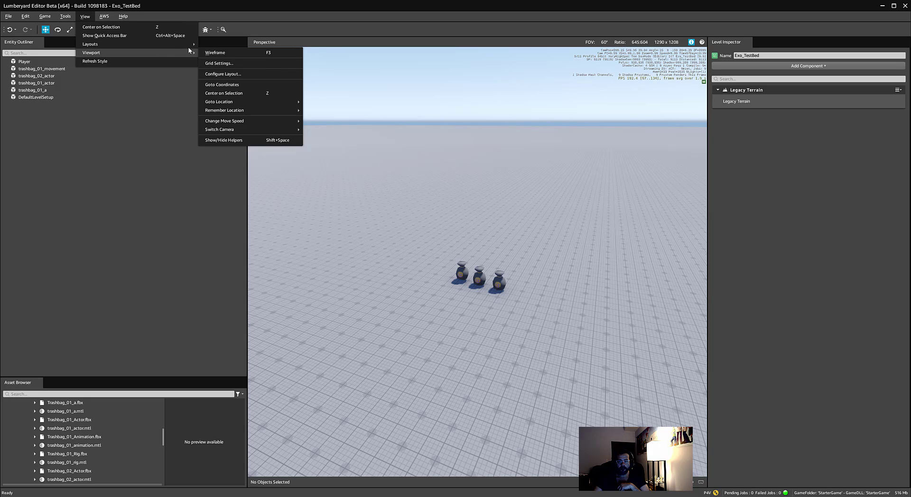
{"action": "mouse_move", "coordinate": [192, 44]}
{"action": "left_click", "coordinate": [232, 44]}
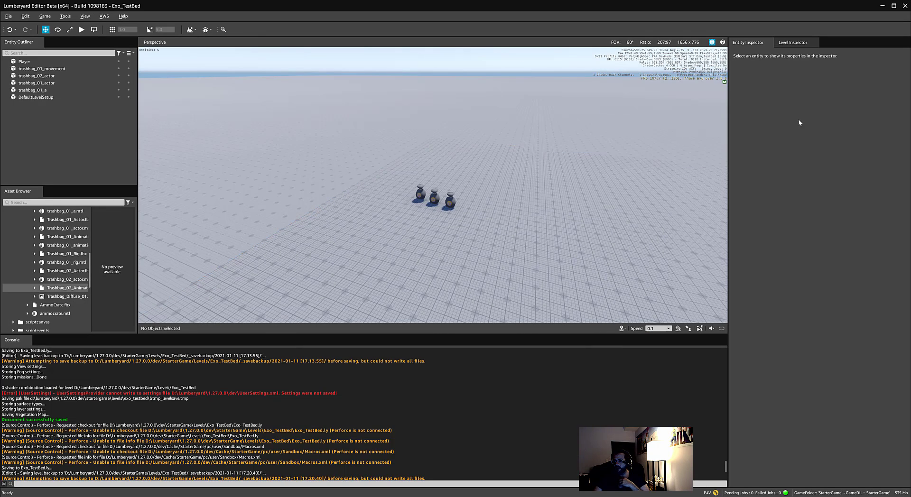
Step: Bring the Entity Inspector to the front and close the Console panel
{"action": "left_click", "coordinate": [799, 44]}
{"action": "left_click", "coordinate": [744, 44]}
{"action": "left_click", "coordinate": [28, 340]}
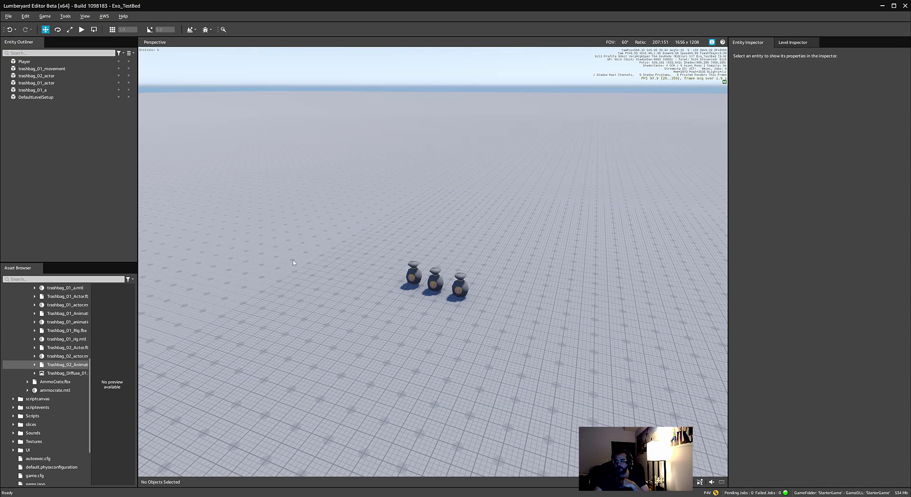
Step: Add a Mesh component to the Player entity and expand its Options and Advanced settings
{"action": "left_click", "coordinate": [25, 61]}
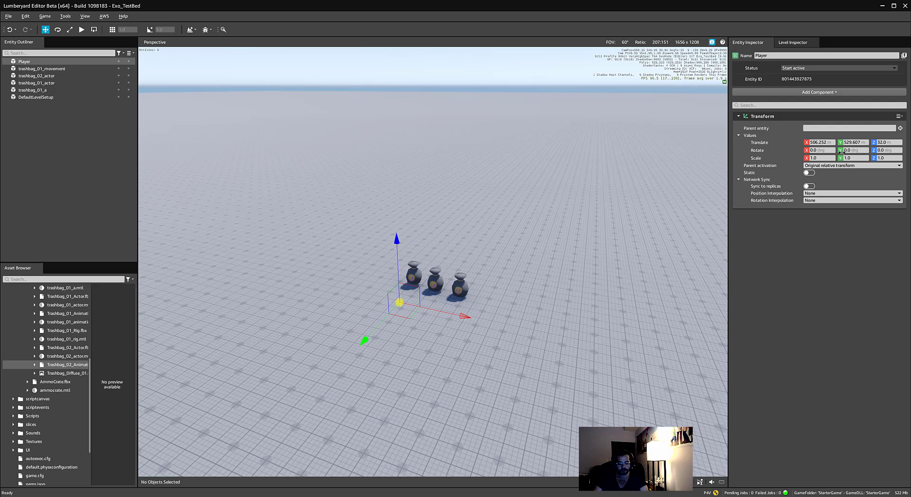
{"action": "left_click", "coordinate": [830, 94]}
{"action": "type", "text": "mesh"}
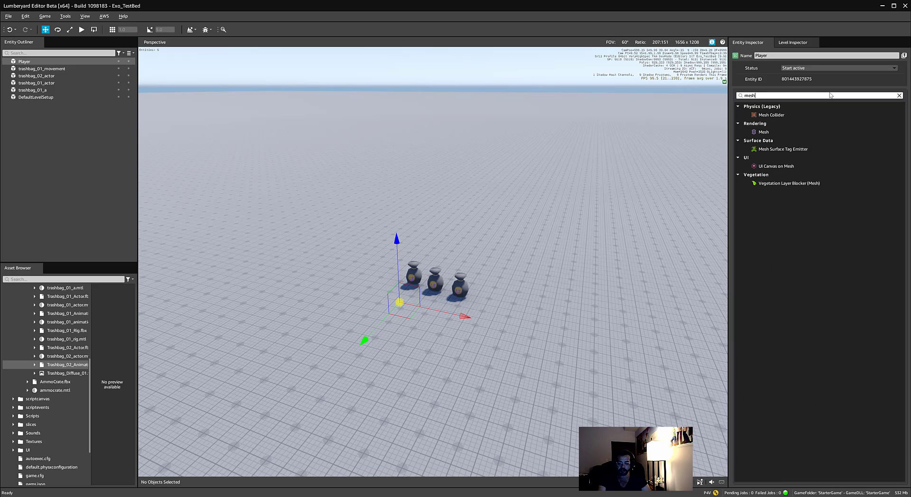
{"action": "left_click", "coordinate": [777, 131]}
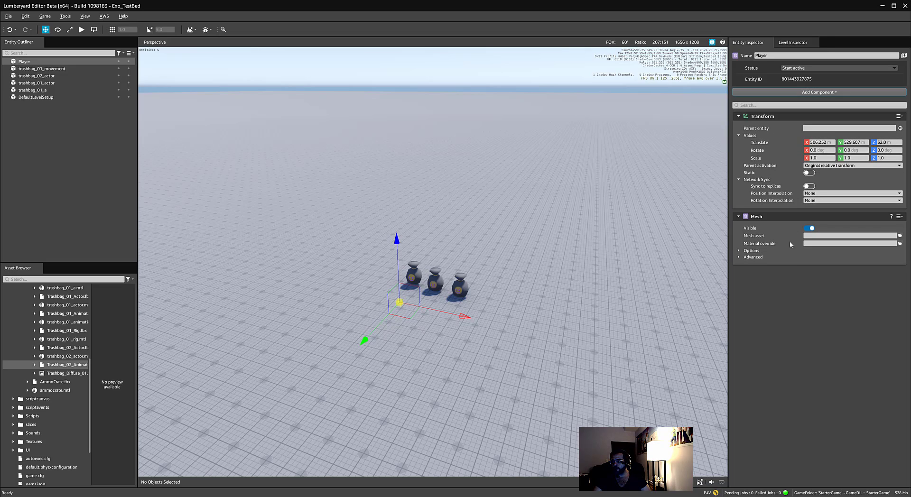
{"action": "left_click", "coordinate": [739, 258]}
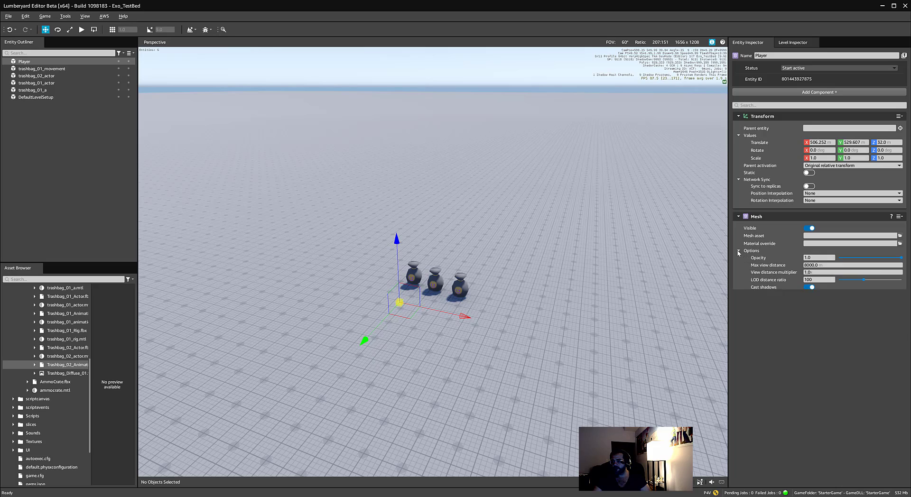
{"action": "left_click", "coordinate": [739, 251]}
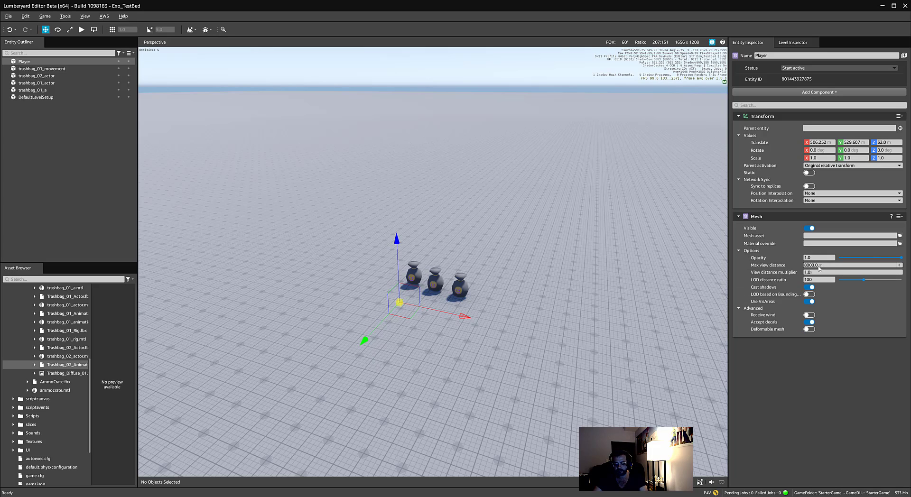
Step: Search the static meshes for "sphere" as the Player's mesh asset and preview the sphere and hologram sphere candidates
{"action": "left_click", "coordinate": [900, 235]}
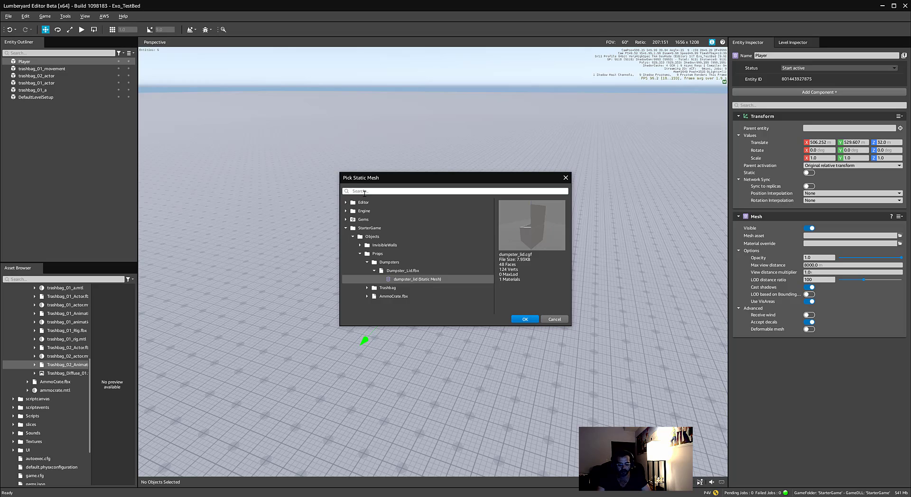
{"action": "type", "text": "sphere"}
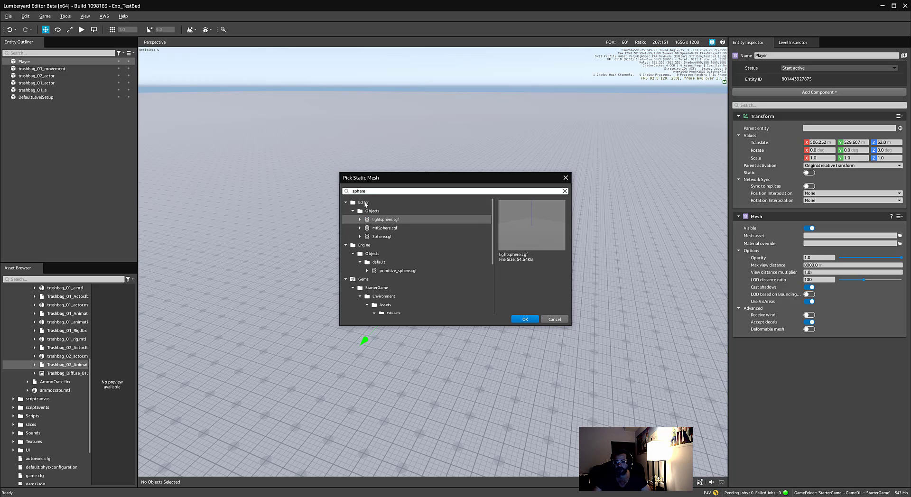
{"action": "left_click", "coordinate": [382, 236]}
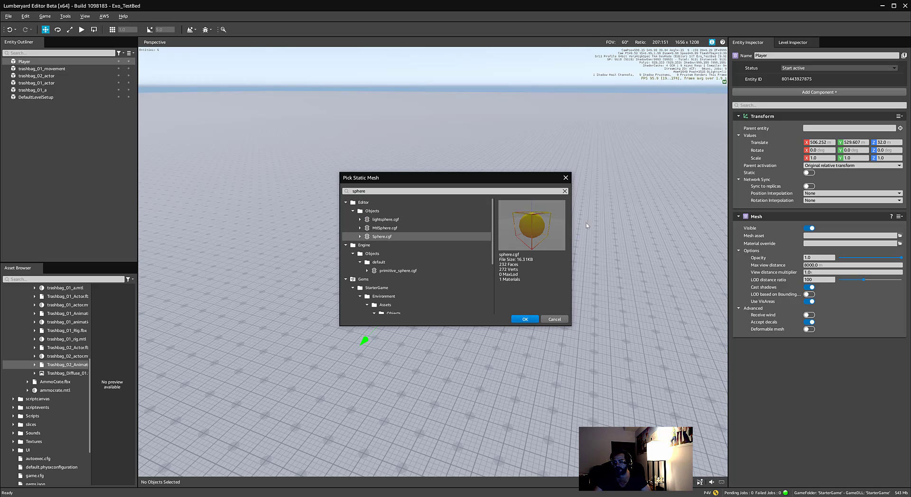
{"action": "left_click", "coordinate": [409, 228]}
{"action": "left_click", "coordinate": [405, 219]}
{"action": "scroll", "coordinate": [405, 257], "scroll_direction": "down", "scroll_amount": 3}
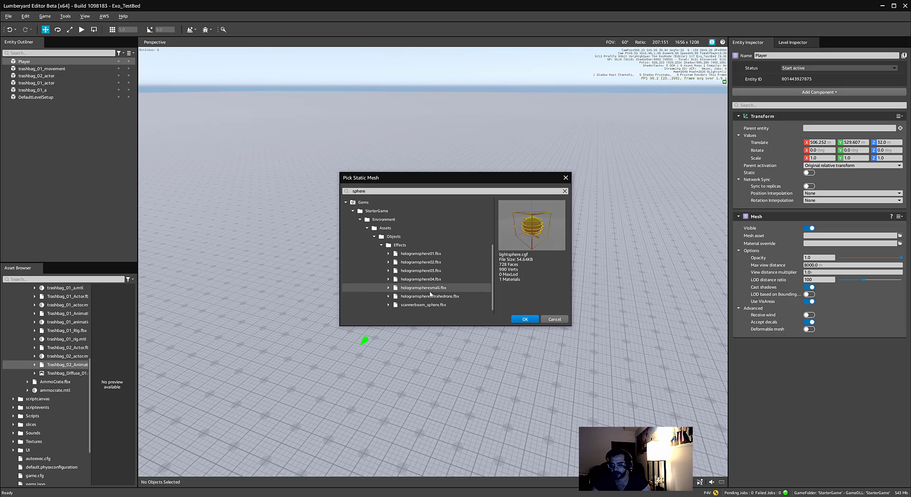
{"action": "left_click", "coordinate": [430, 262]}
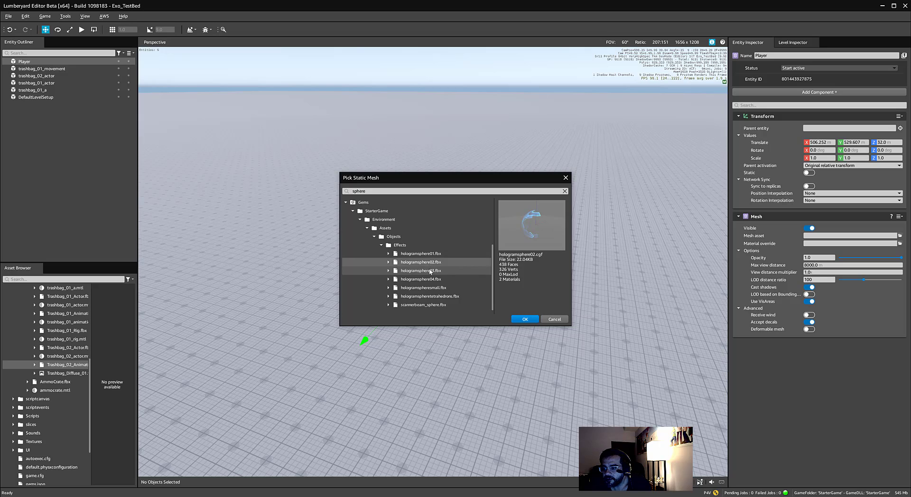
{"action": "left_click", "coordinate": [430, 271]}
{"action": "left_click", "coordinate": [430, 280]}
{"action": "left_click", "coordinate": [430, 288]}
{"action": "left_click", "coordinate": [429, 304]}
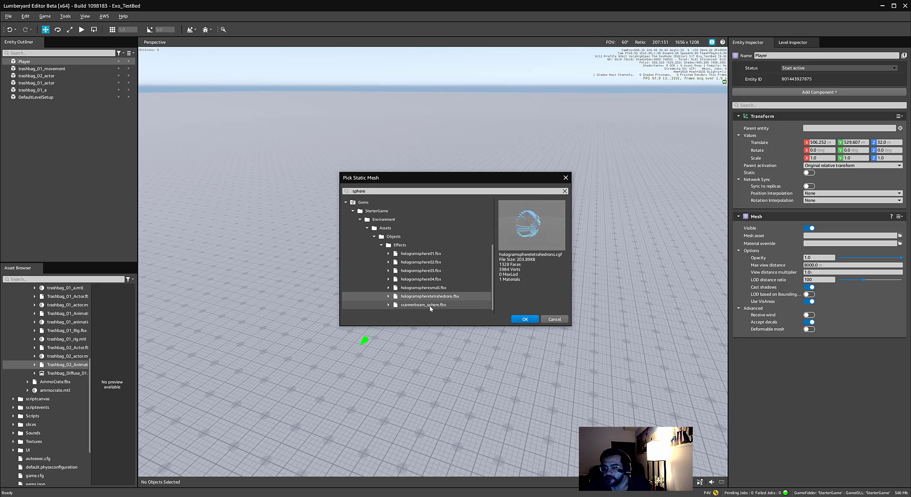
Step: Assign primitive_sphere from the Engine default objects as the Player's mesh asset
{"action": "scroll", "coordinate": [375, 252], "scroll_direction": "up", "scroll_amount": 3}
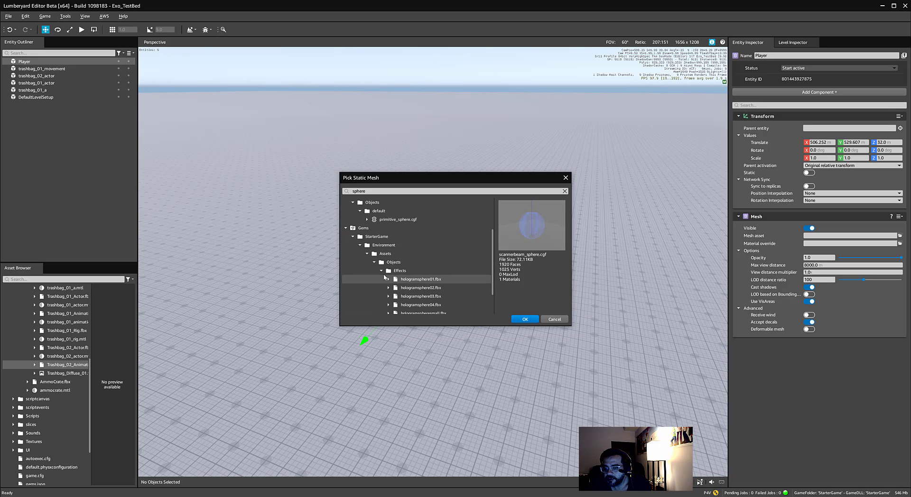
{"action": "scroll", "coordinate": [421, 275], "scroll_direction": "up", "scroll_amount": 2}
{"action": "left_click", "coordinate": [420, 272]}
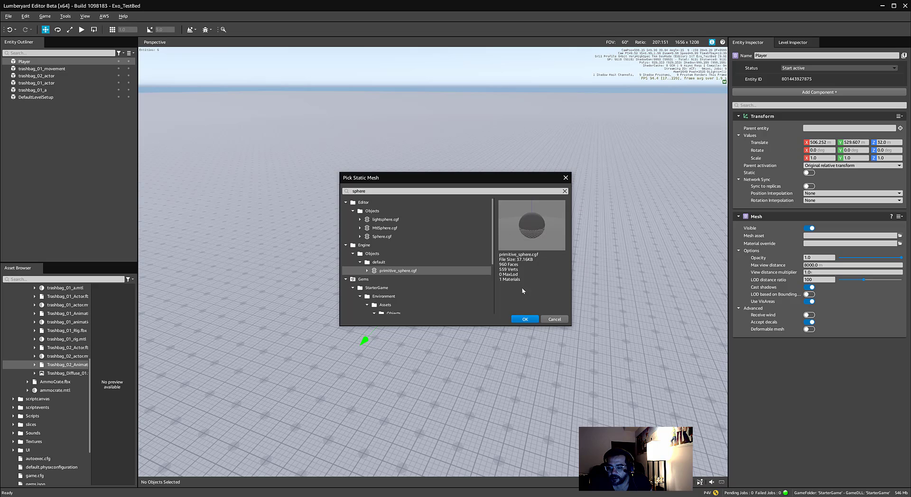
{"action": "left_click", "coordinate": [522, 319]}
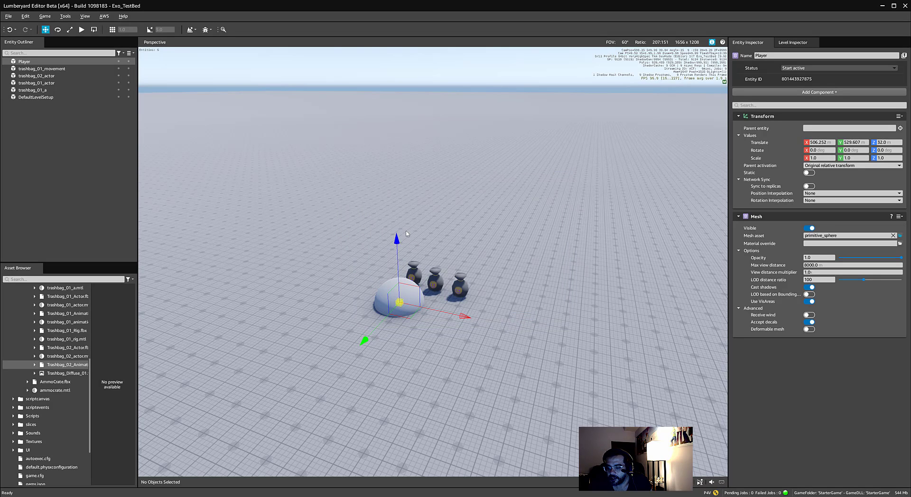
Step: Raise the Player sphere above the ground to about Z 33.69 m and move it along Y to about 532.79 m
{"action": "left_click_drag", "start_coordinate": [398, 240], "coordinate": [397, 209]}
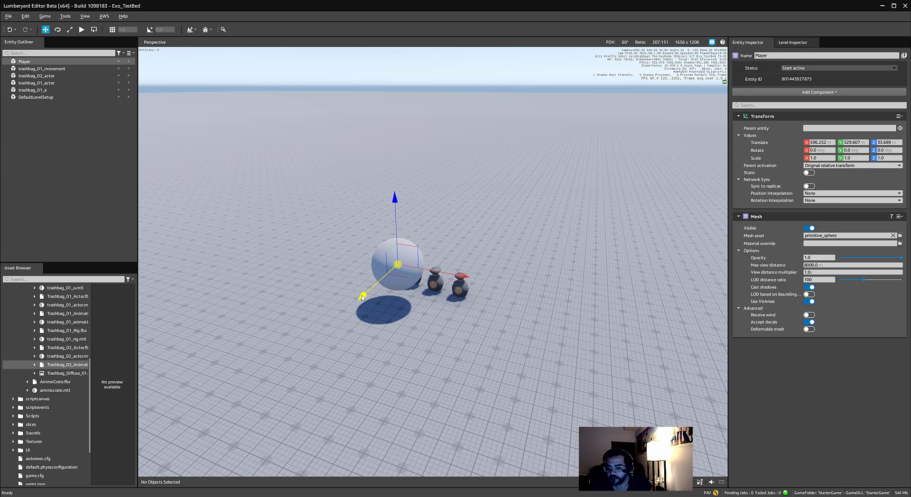
{"action": "left_click_drag", "start_coordinate": [362, 297], "coordinate": [307, 348]}
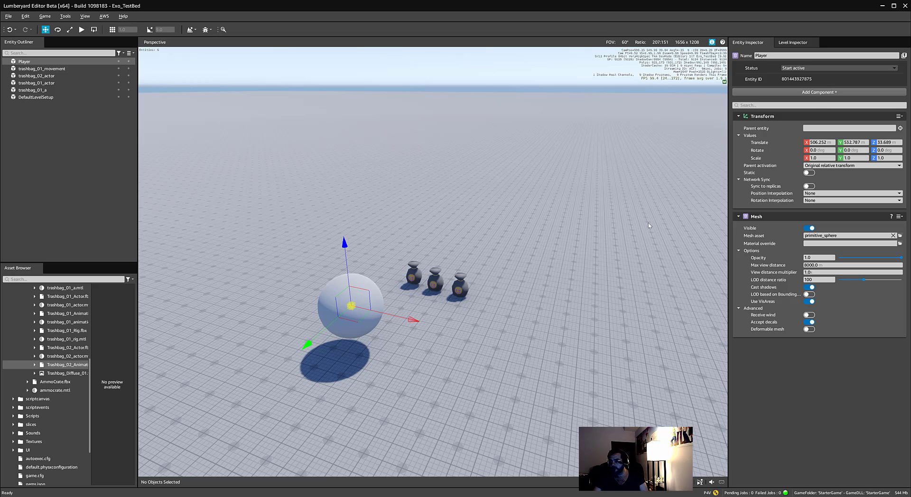
Step: Add the legacy Rigid Body Physics and Mesh Collider components to the Player entity
{"action": "left_click", "coordinate": [825, 93]}
{"action": "type", "text": "rigid"}
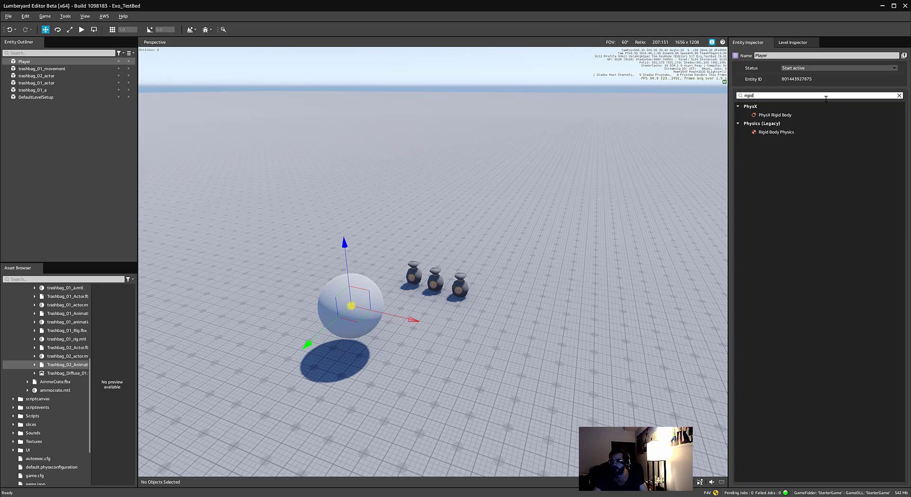
{"action": "left_click", "coordinate": [771, 132]}
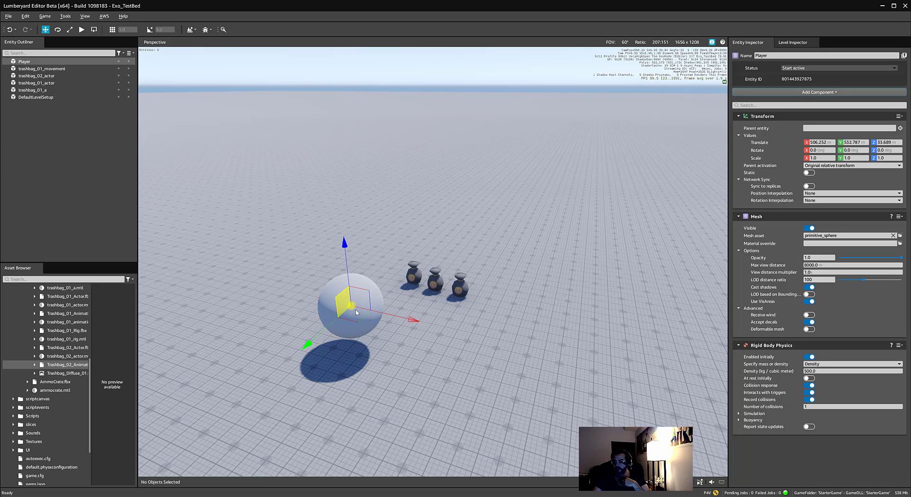
{"action": "left_click", "coordinate": [822, 92]}
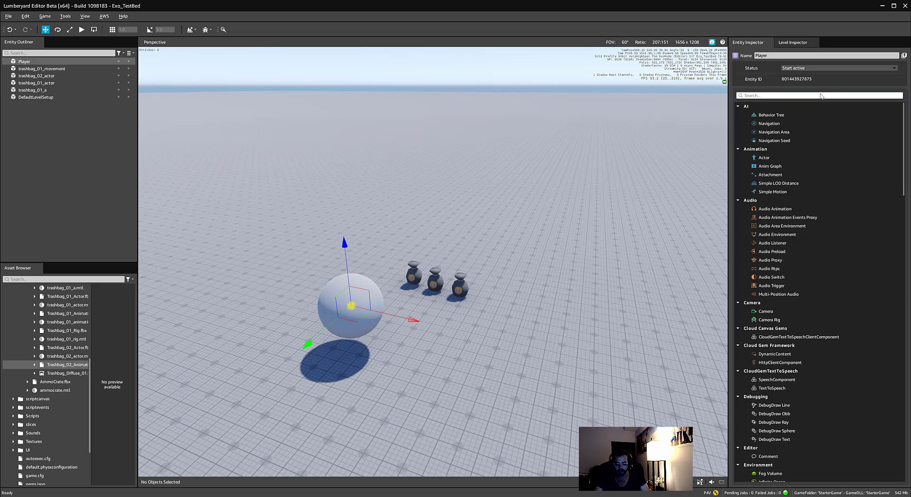
{"action": "type", "text": "mesh"}
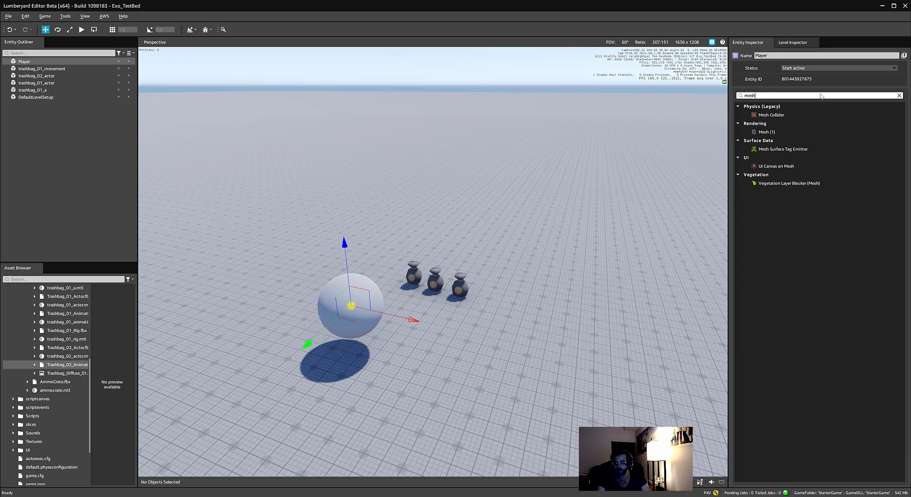
{"action": "left_click", "coordinate": [796, 121]}
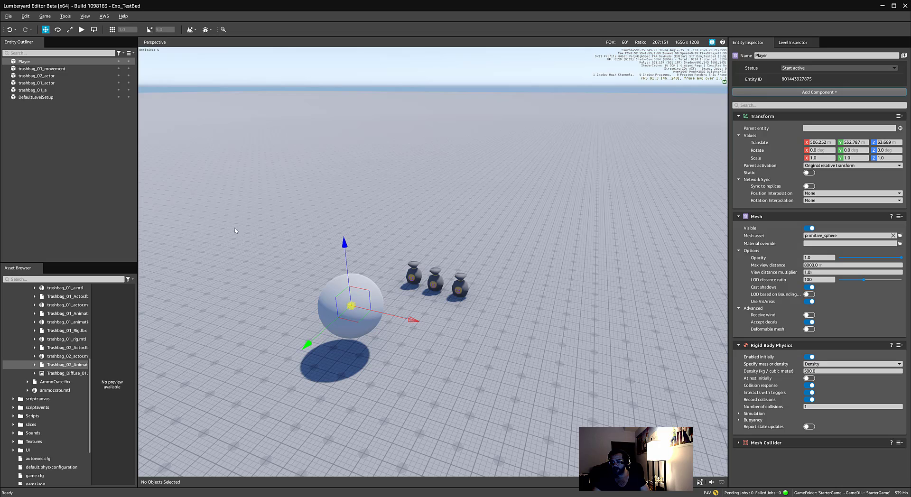
Step: Add an Input component to the Player entity and collapse the Rigid Body Physics settings
{"action": "left_click", "coordinate": [828, 93]}
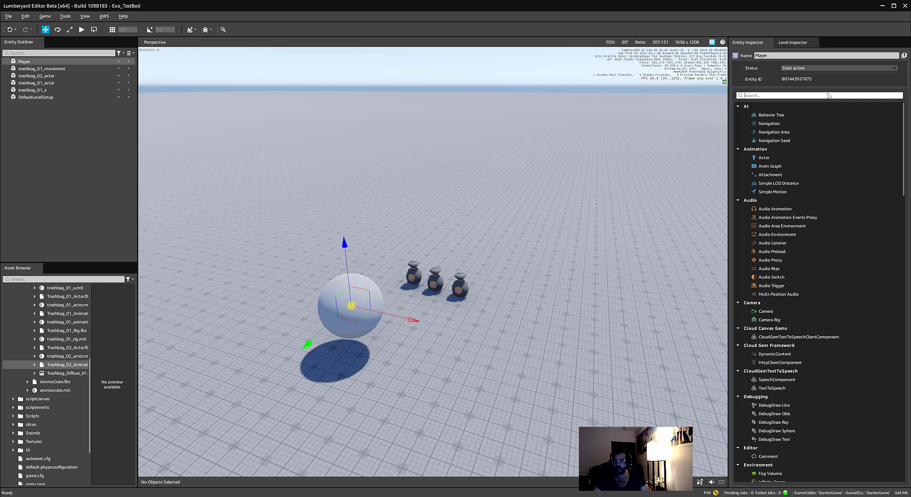
{"action": "type", "text": "inpu"}
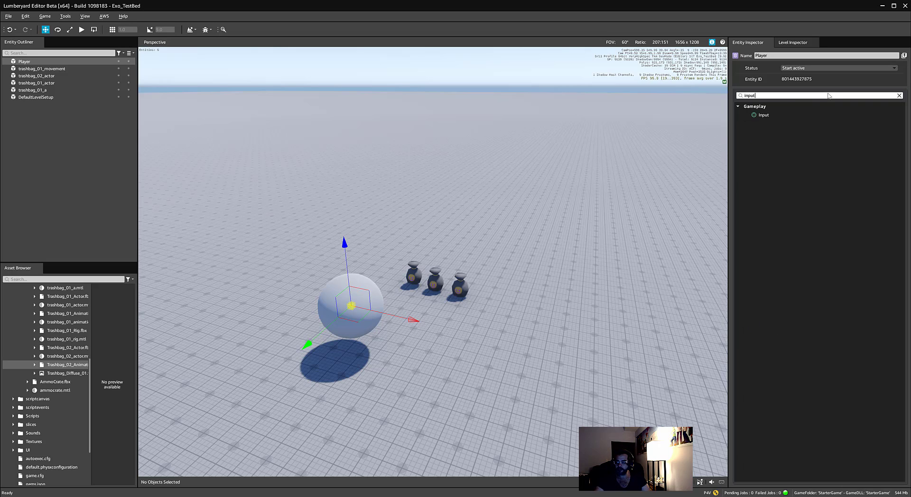
{"action": "type", "text": "t"}
{"action": "left_click", "coordinate": [789, 115]}
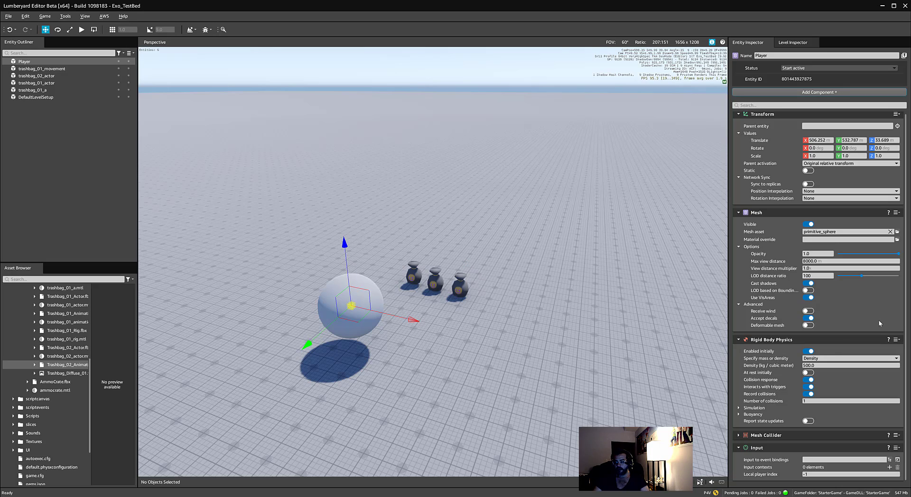
{"action": "left_click", "coordinate": [738, 340]}
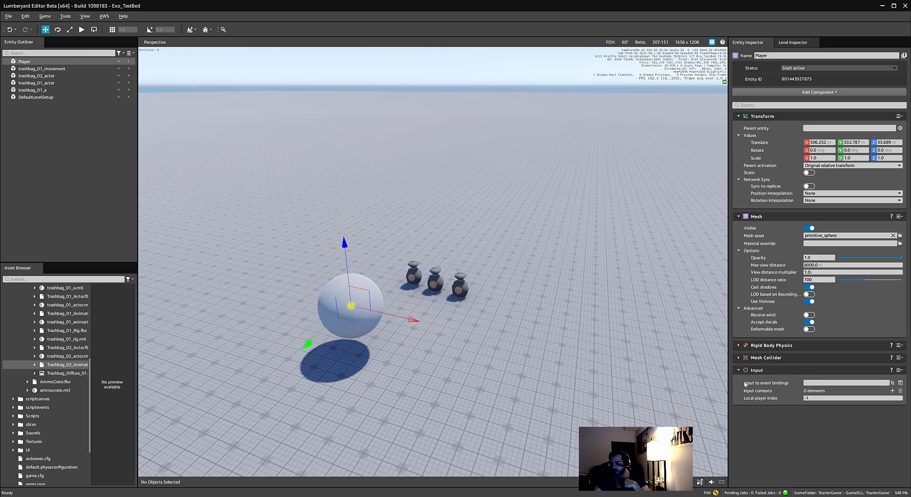
Step: Check the input bindings offered for the Player's Input component and leave the picker without choosing one
{"action": "left_click", "coordinate": [893, 383]}
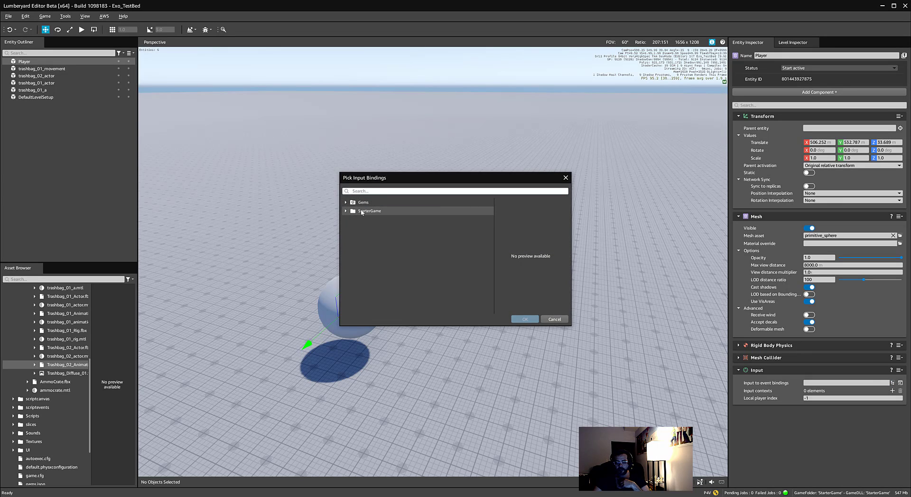
{"action": "left_click", "coordinate": [556, 318]}
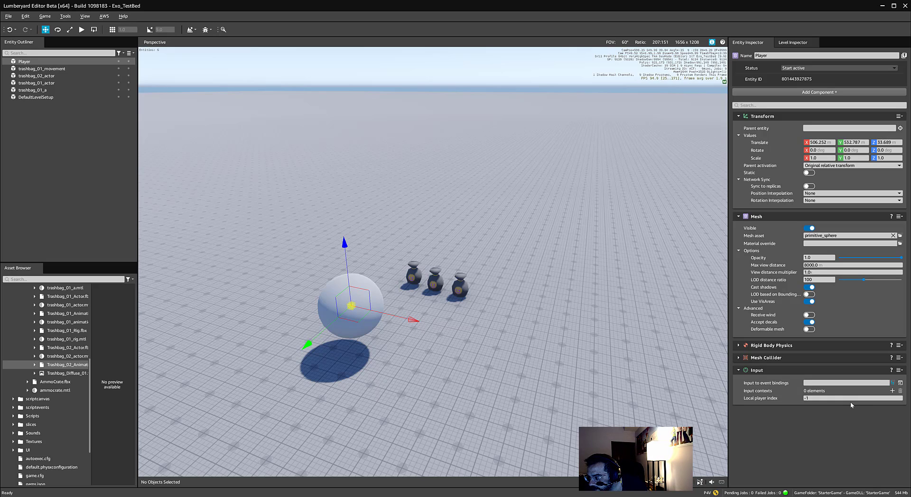
{"action": "left_click", "coordinate": [895, 382]}
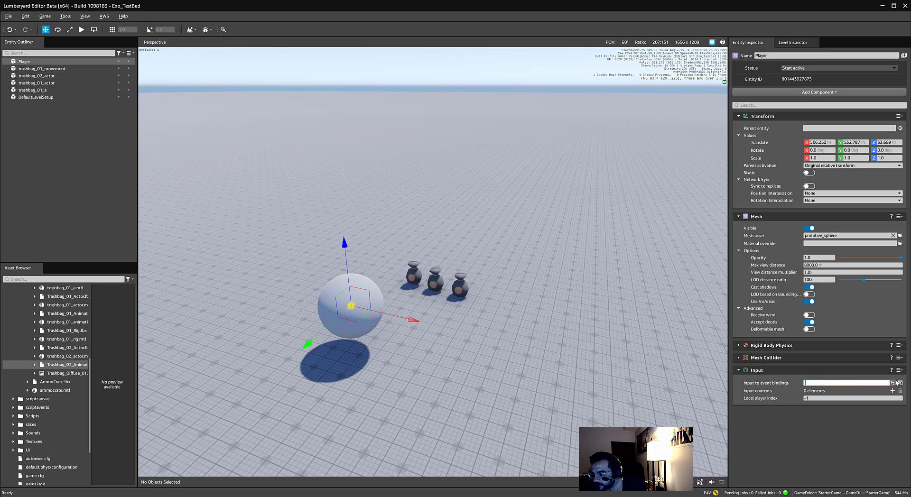
Step: Try starting a new input bindings asset in the Asset Editor from the Input component, and close the editor
{"action": "left_click", "coordinate": [901, 383]}
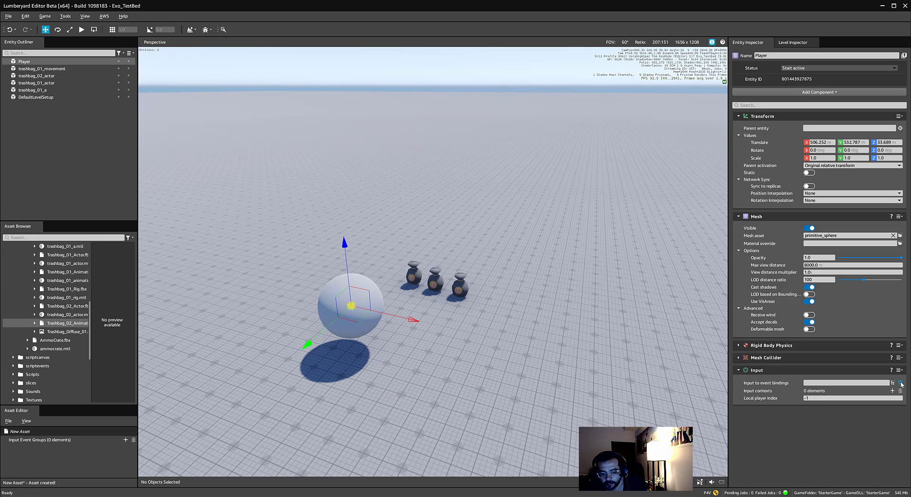
{"action": "left_click", "coordinate": [894, 383]}
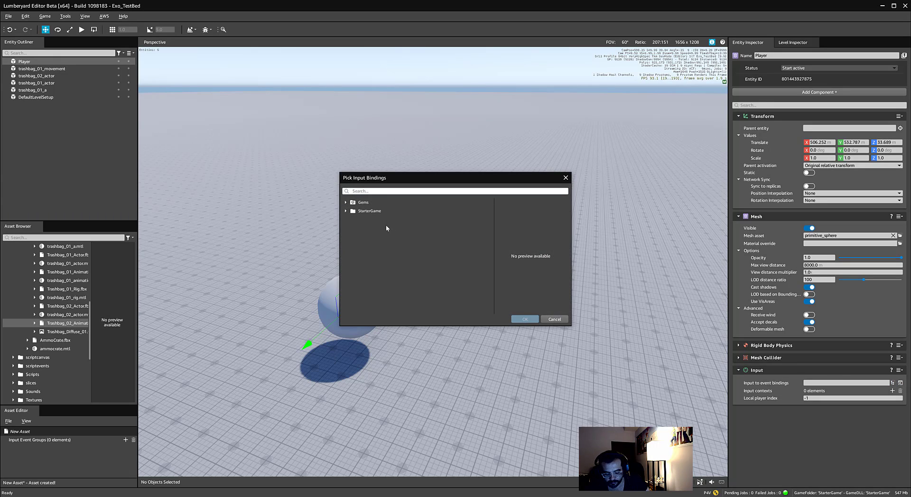
{"action": "left_click", "coordinate": [566, 178]}
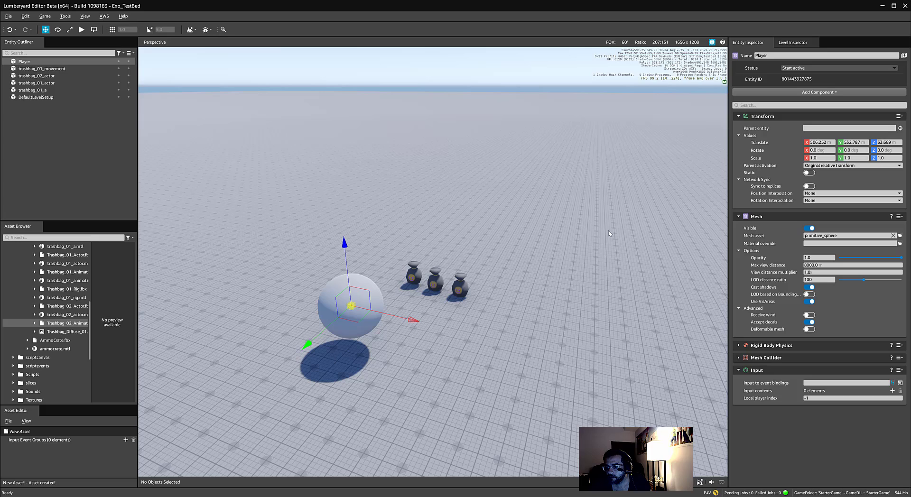
{"action": "left_click", "coordinate": [823, 383]}
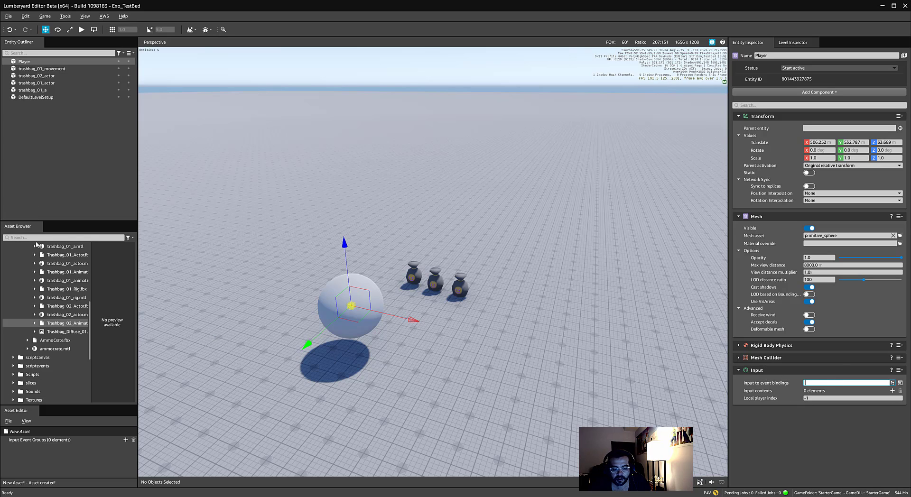
{"action": "left_click_drag", "start_coordinate": [66, 406], "coordinate": [43, 338]}
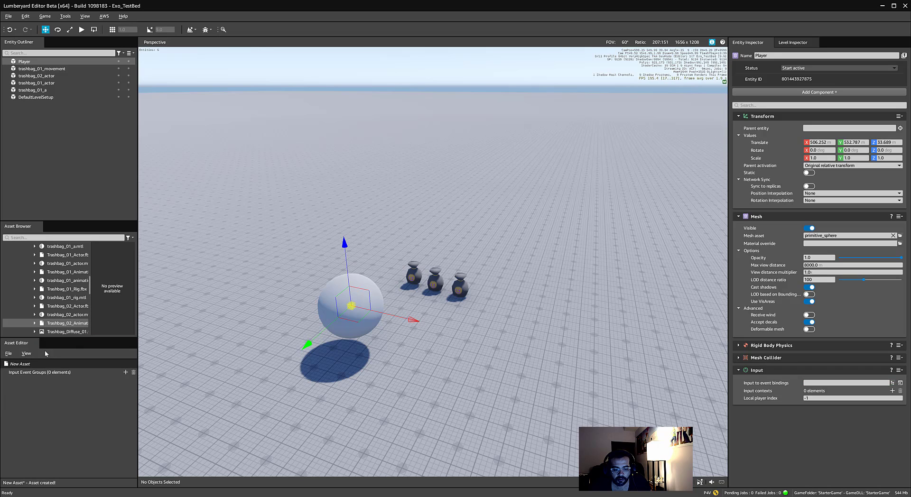
{"action": "left_click", "coordinate": [35, 343]}
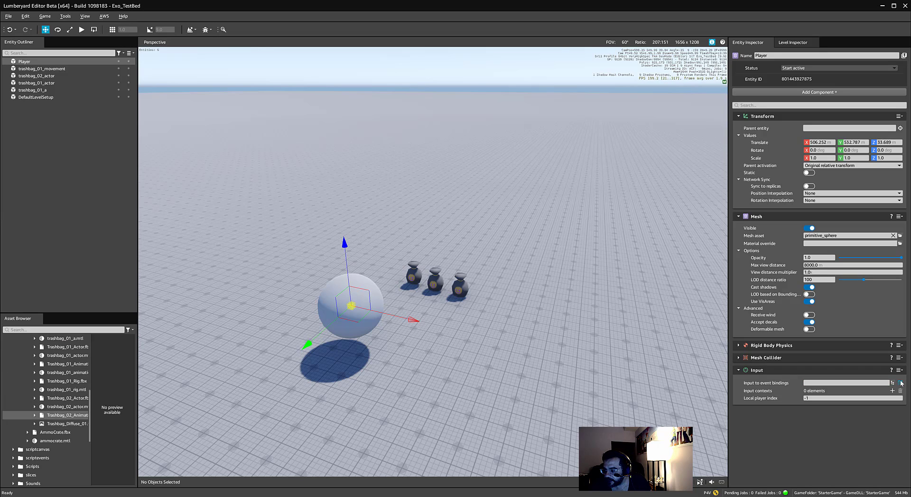
Step: Start a new input bindings asset from the Player's Input component and give the Asset Editor more vertical room
{"action": "left_click", "coordinate": [901, 383]}
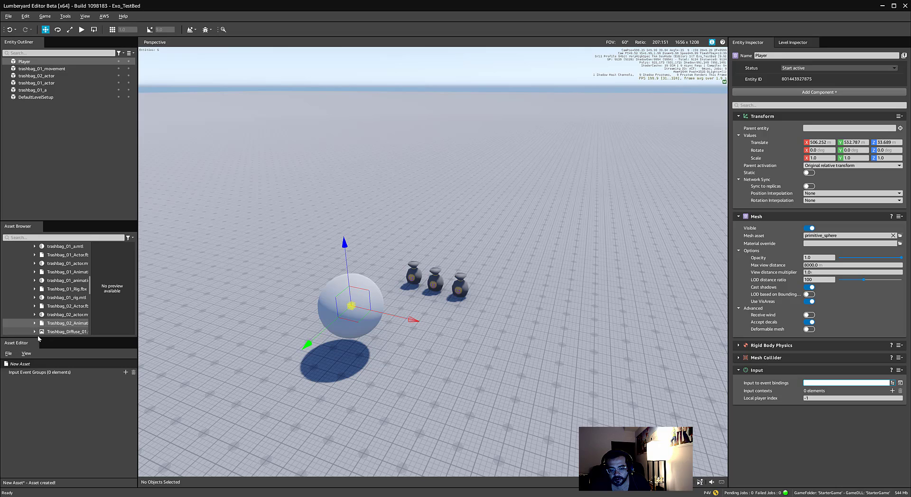
{"action": "left_click_drag", "start_coordinate": [38, 337], "coordinate": [60, 295]}
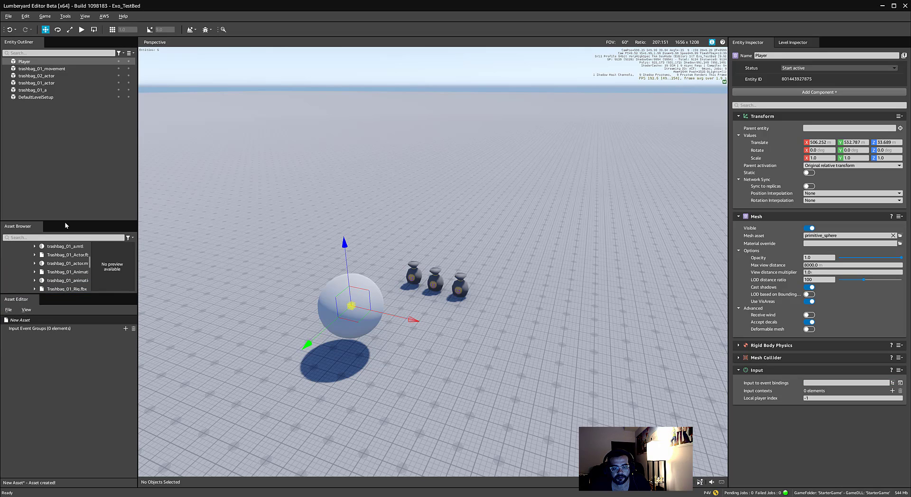
{"action": "left_click_drag", "start_coordinate": [64, 219], "coordinate": [64, 130]}
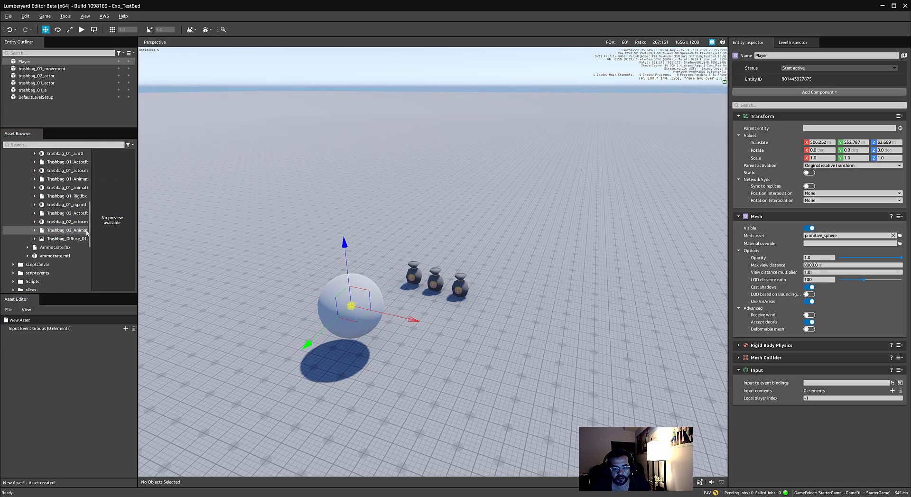
Step: Add an input event group to the new asset and name its event move_X
{"action": "left_click", "coordinate": [125, 329]}
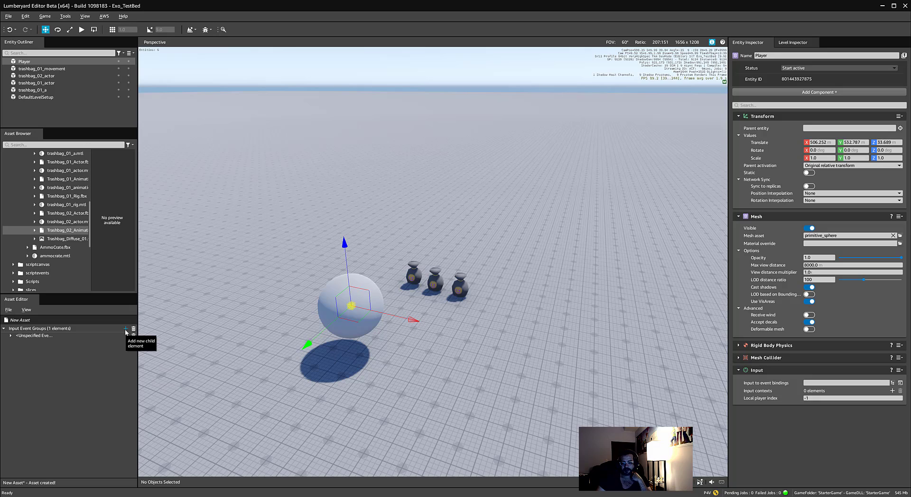
{"action": "left_click", "coordinate": [11, 336]}
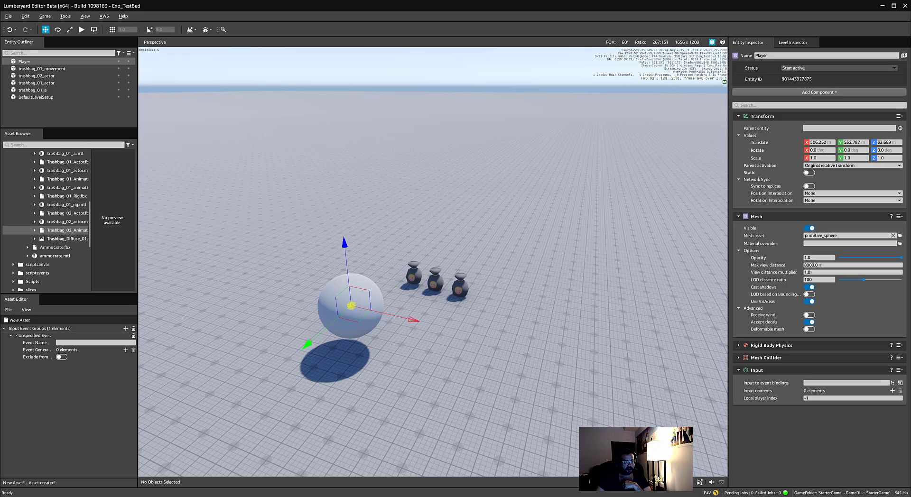
{"action": "left_click", "coordinate": [69, 342]}
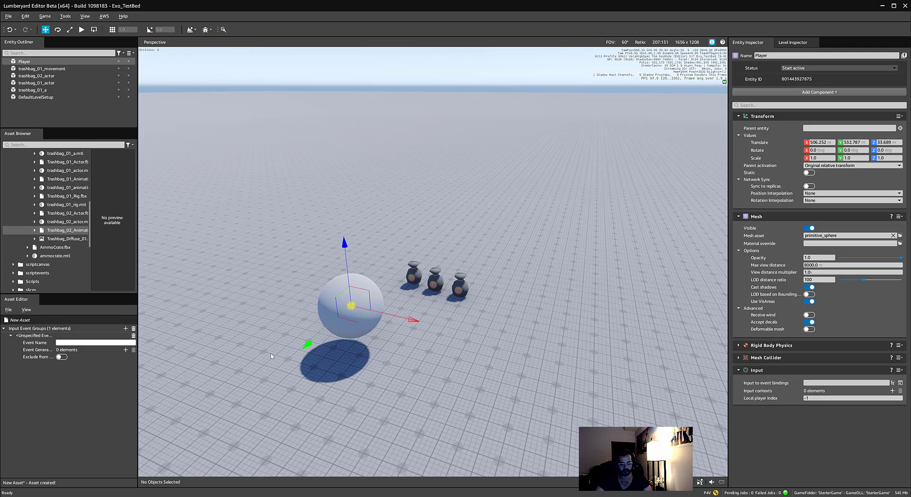
{"action": "type", "text": "mio"}
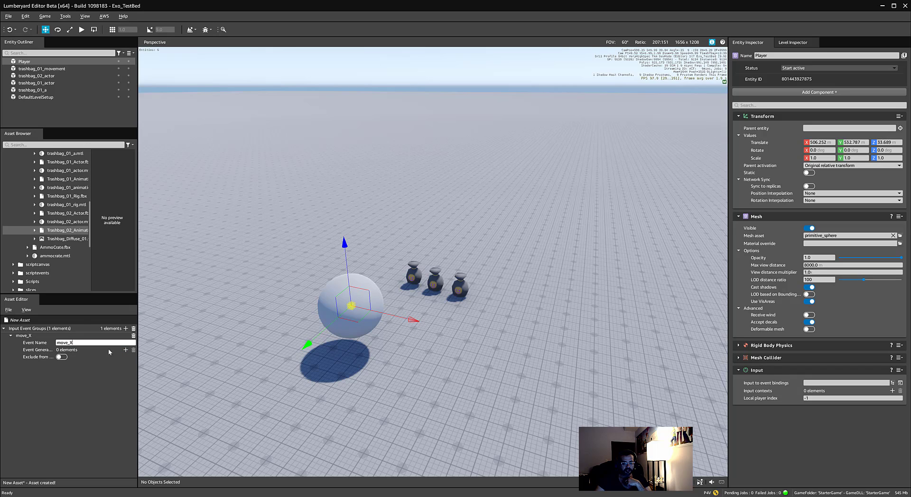
Step: Widen the Asset Editor and add an event generator of class Input to the move_X event
{"action": "left_click_drag", "start_coordinate": [137, 326], "coordinate": [168, 325]}
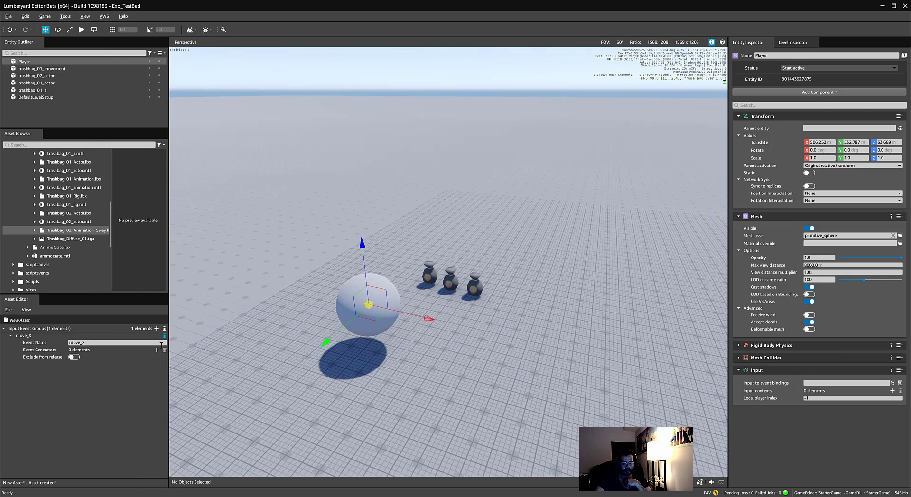
{"action": "left_click", "coordinate": [157, 350]}
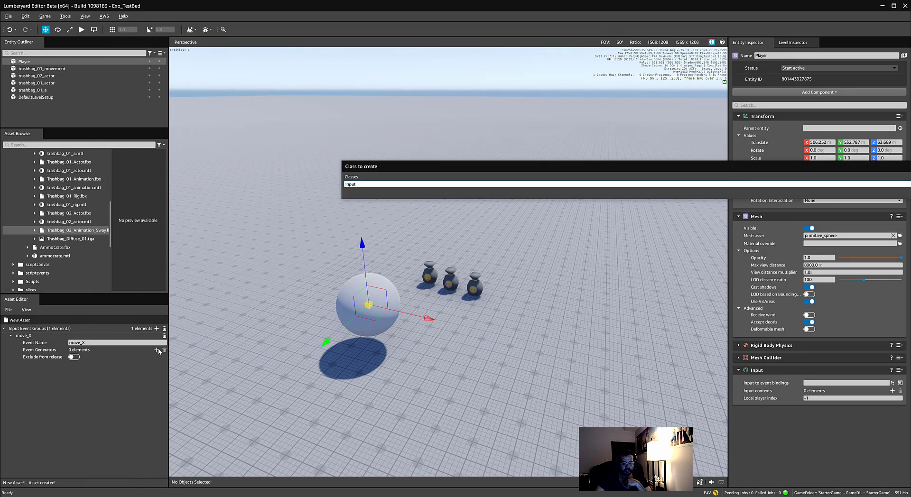
{"action": "left_click_drag", "start_coordinate": [369, 178], "coordinate": [146, 242]}
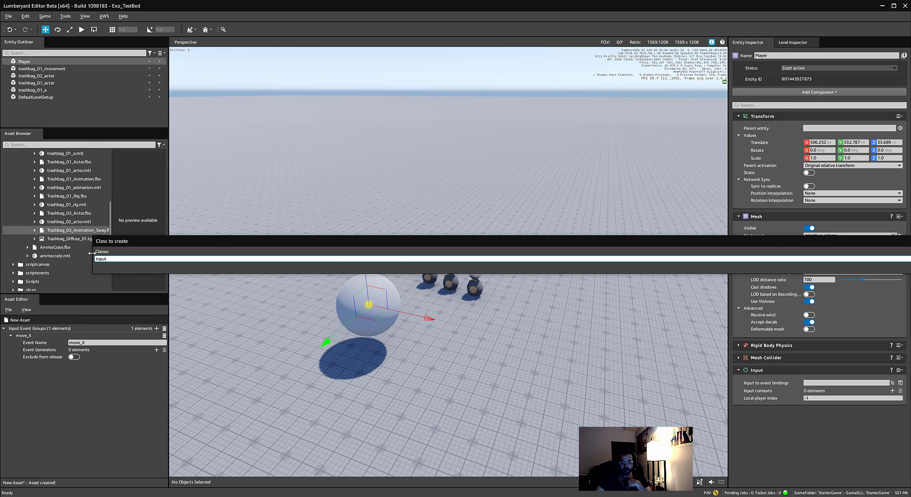
{"action": "left_click_drag", "start_coordinate": [93, 253], "coordinate": [594, 256]}
{"action": "left_click_drag", "start_coordinate": [792, 252], "coordinate": [495, 214]}
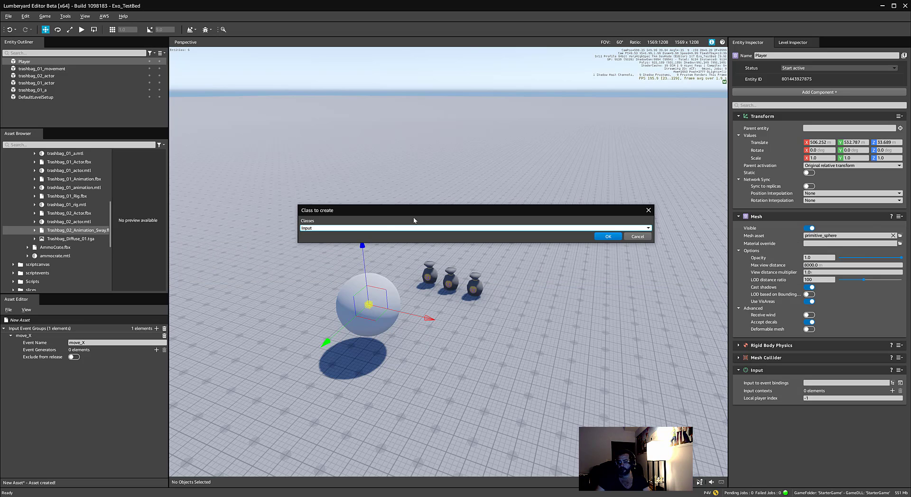
{"action": "left_click", "coordinate": [650, 229]}
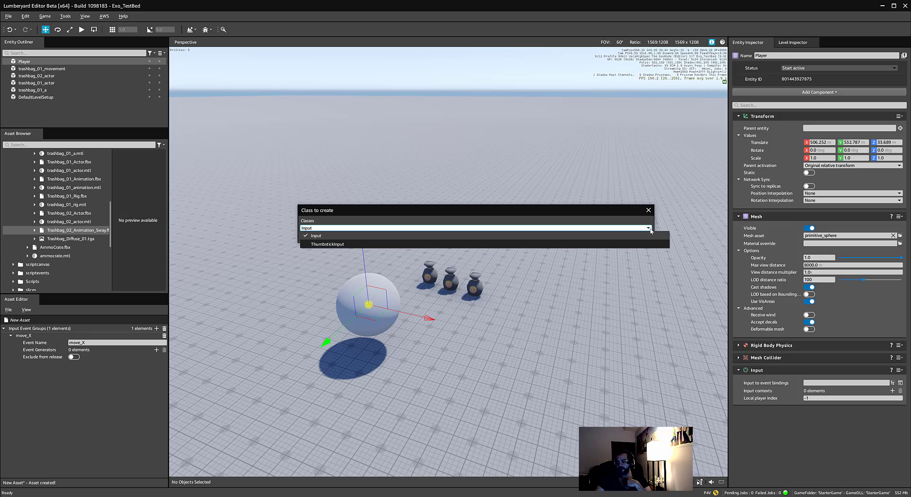
{"action": "left_click", "coordinate": [350, 233]}
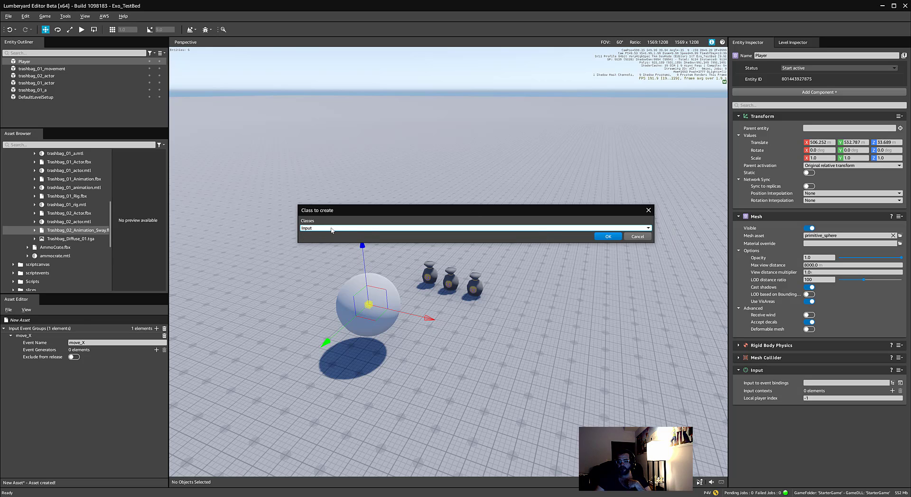
{"action": "left_click", "coordinate": [607, 236]}
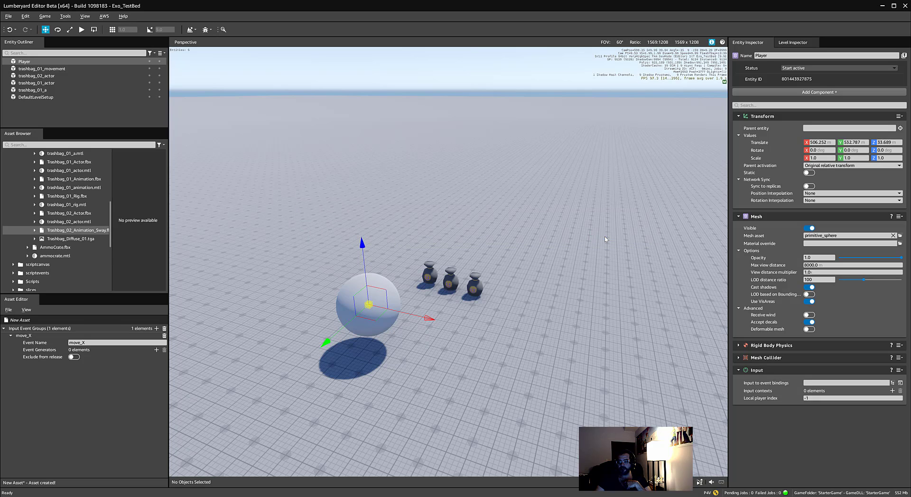
Step: Set the move_X generator's input device type to keyboard and its input name to keyboard_key_alphanumeric_A
{"action": "left_click", "coordinate": [11, 335]}
{"action": "left_click", "coordinate": [18, 351]}
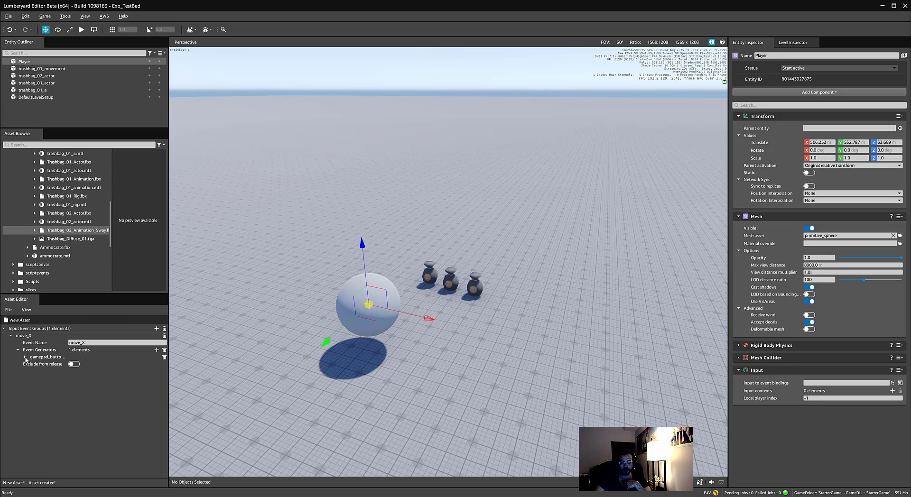
{"action": "left_click", "coordinate": [25, 358]}
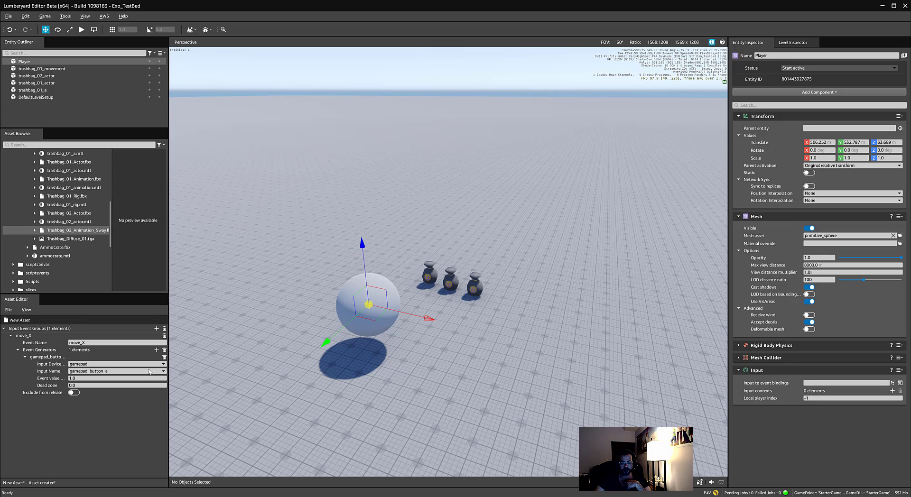
{"action": "left_click", "coordinate": [164, 364]}
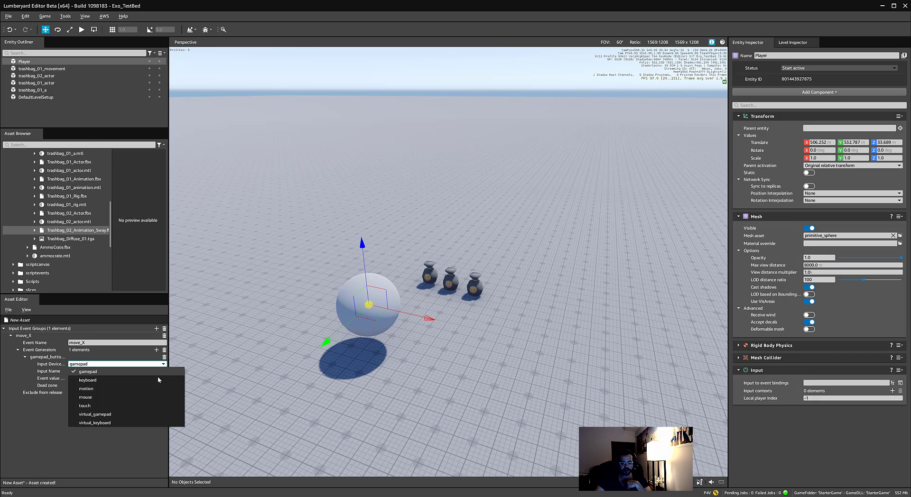
{"action": "left_click", "coordinate": [158, 380]}
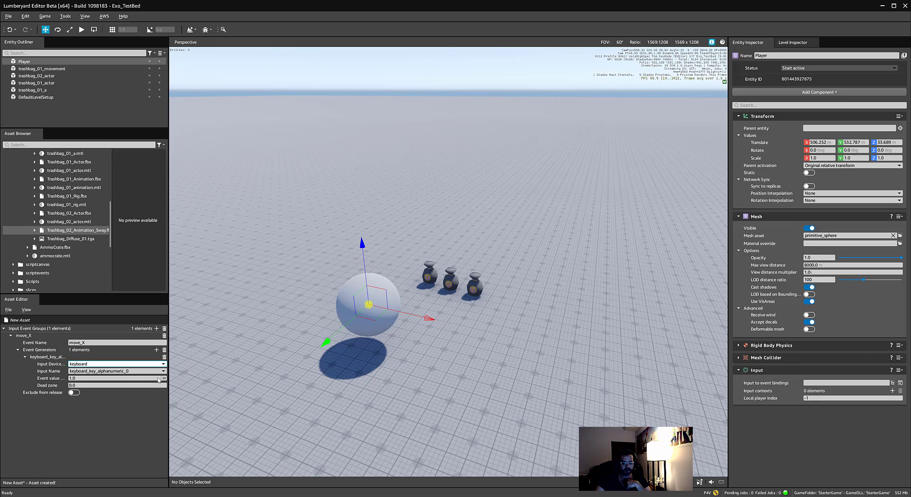
{"action": "left_click", "coordinate": [161, 371]}
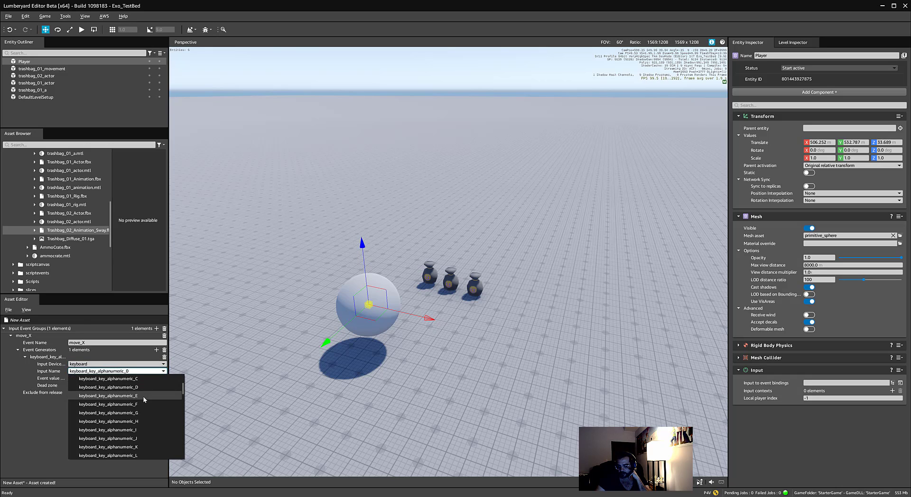
{"action": "scroll", "coordinate": [148, 427], "scroll_direction": "down", "scroll_amount": 4}
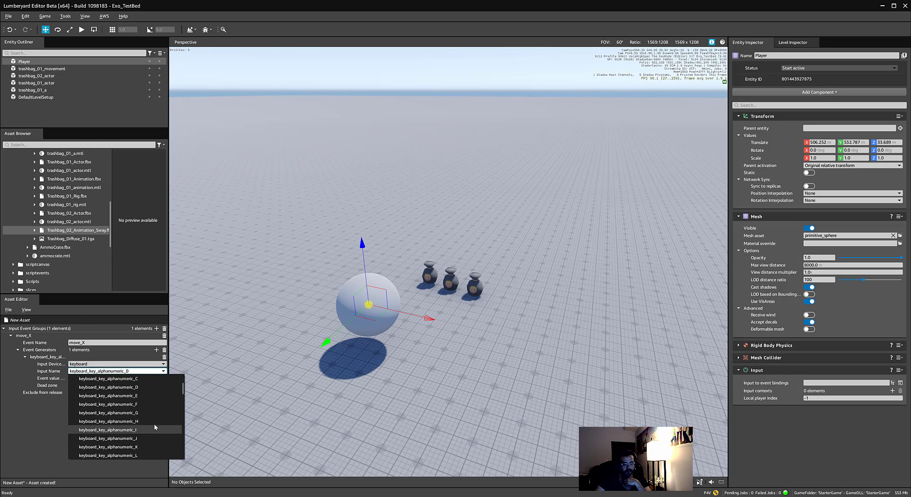
{"action": "scroll", "coordinate": [154, 417], "scroll_direction": "up", "scroll_amount": 1}
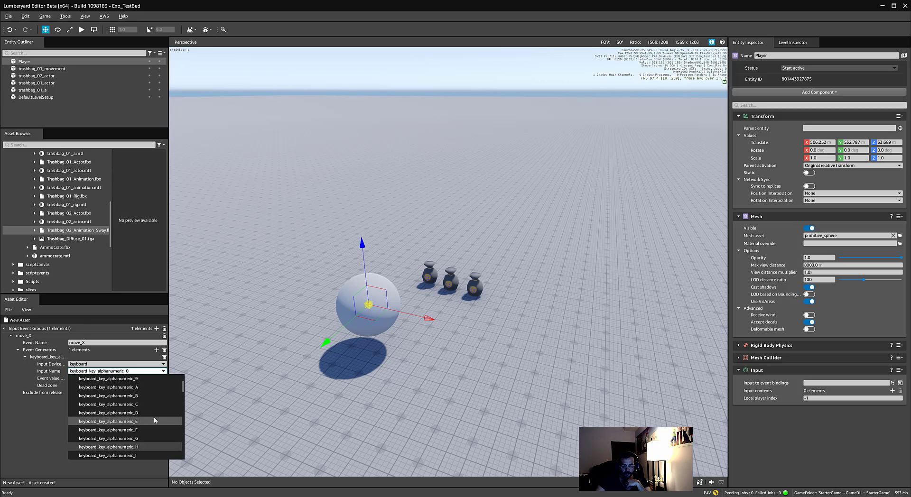
{"action": "left_click", "coordinate": [152, 385]}
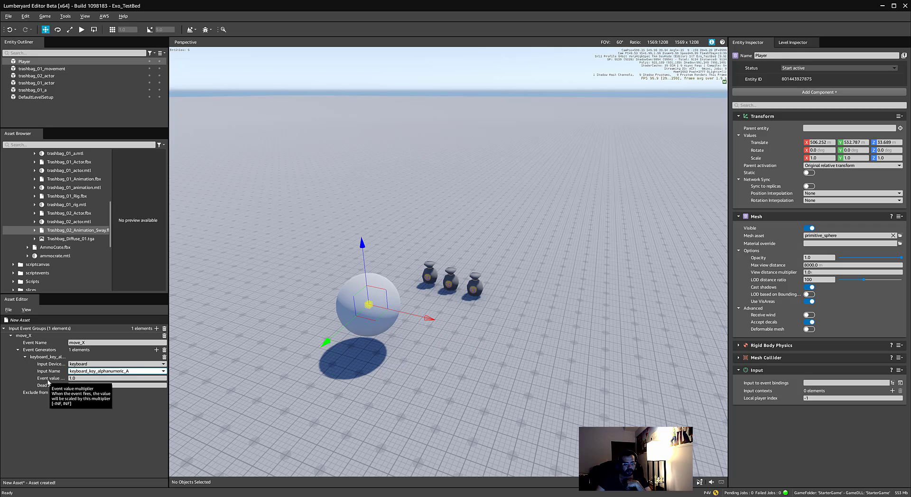
Step: Widen the Asset Editor to show full property names and move the Player sphere along the X axis to about 504.6 m
{"action": "left_click_drag", "start_coordinate": [171, 344], "coordinate": [236, 339]}
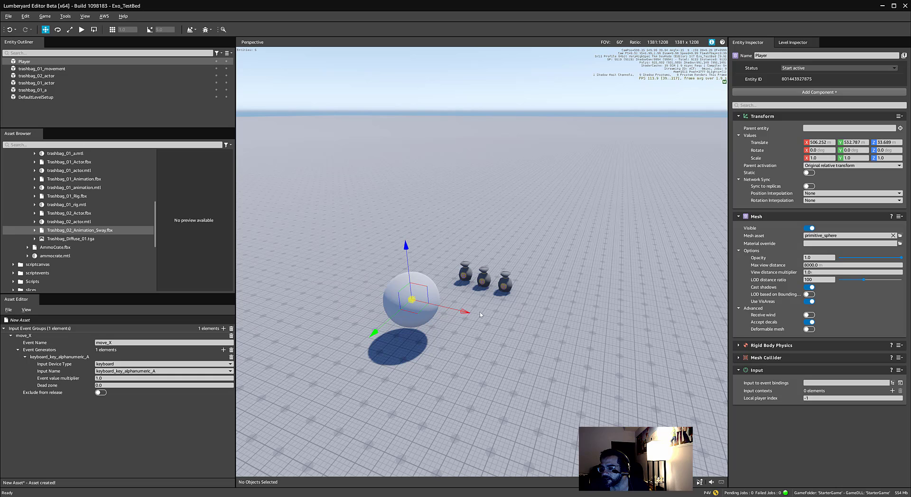
{"action": "left_click_drag", "start_coordinate": [466, 313], "coordinate": [545, 330]}
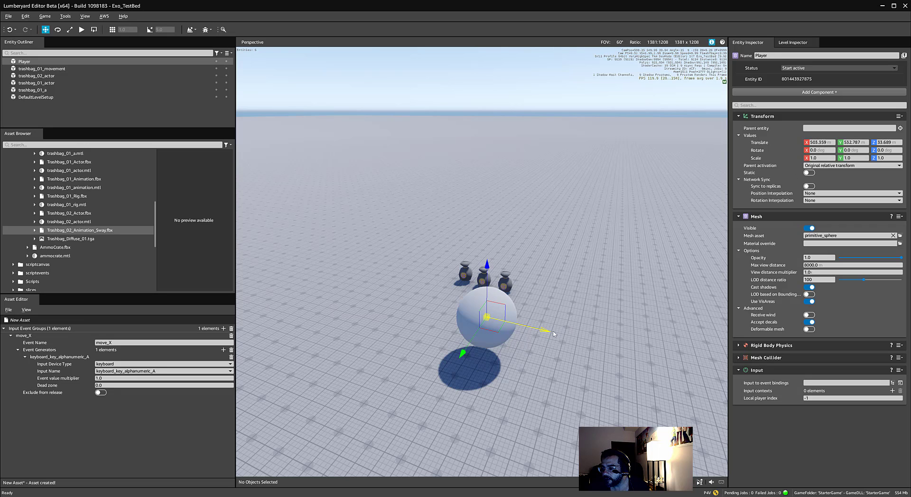
{"action": "left_click_drag", "start_coordinate": [553, 334], "coordinate": [511, 325]}
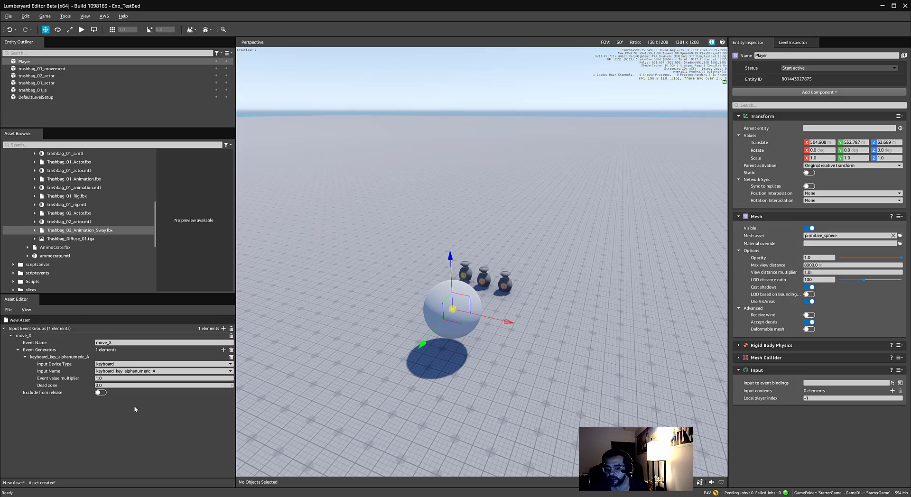
Step: Set the A key generator's event value multiplier to -1.0 and shift the Player sphere along X to about 504.2 m
{"action": "left_click", "coordinate": [132, 379]}
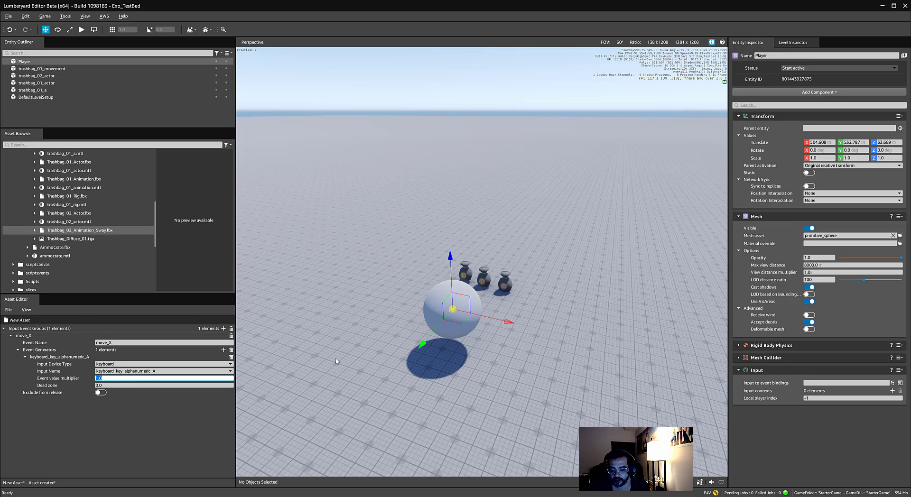
{"action": "type", "text": "-1"}
{"action": "key", "text": "Return"}
{"action": "left_click_drag", "start_coordinate": [492, 321], "coordinate": [522, 330]}
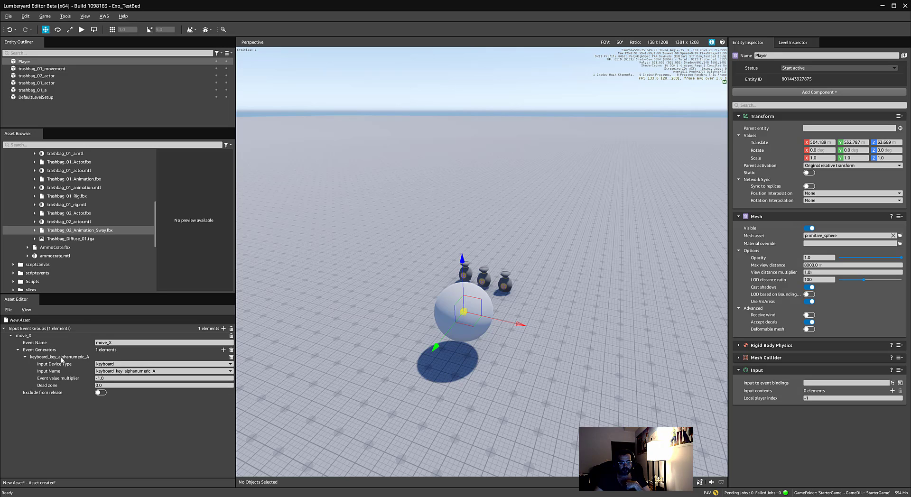
Step: Add a second event generator of class Input to the move_X event
{"action": "left_click", "coordinate": [223, 350]}
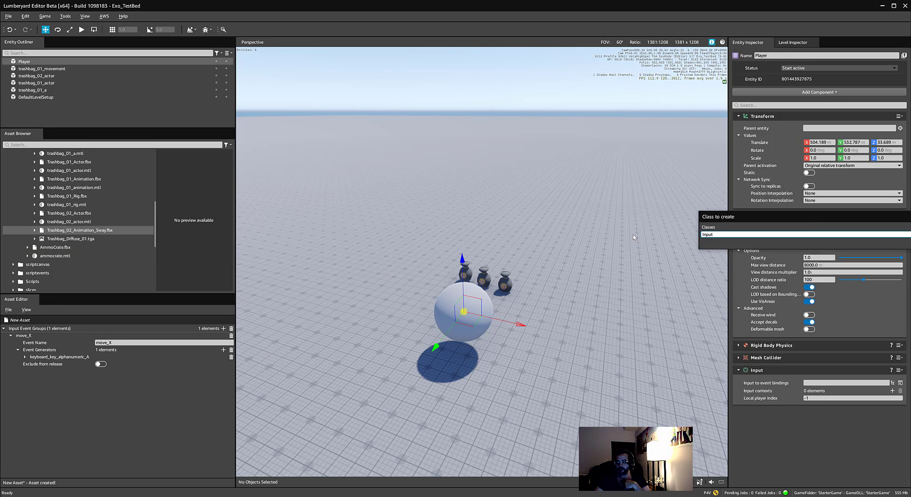
{"action": "left_click_drag", "start_coordinate": [108, 278], "coordinate": [743, 278]}
{"action": "left_click_drag", "start_coordinate": [832, 274], "coordinate": [132, 265]}
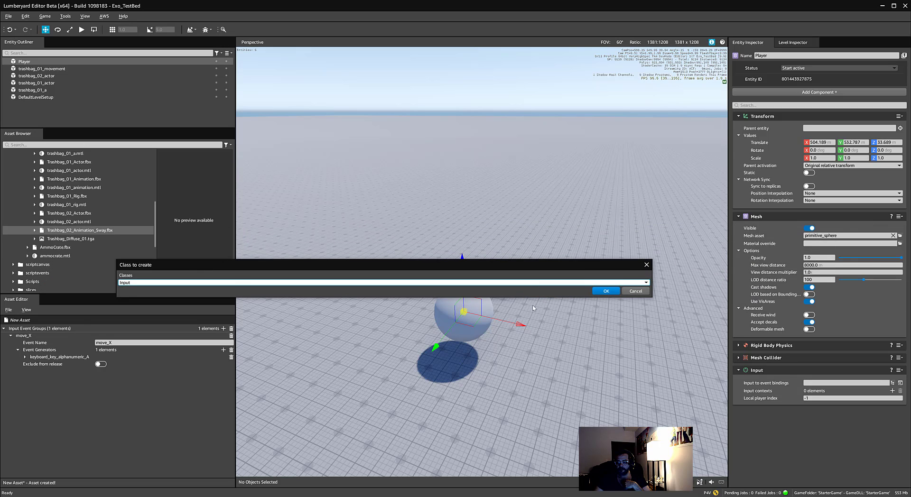
{"action": "left_click", "coordinate": [603, 289]}
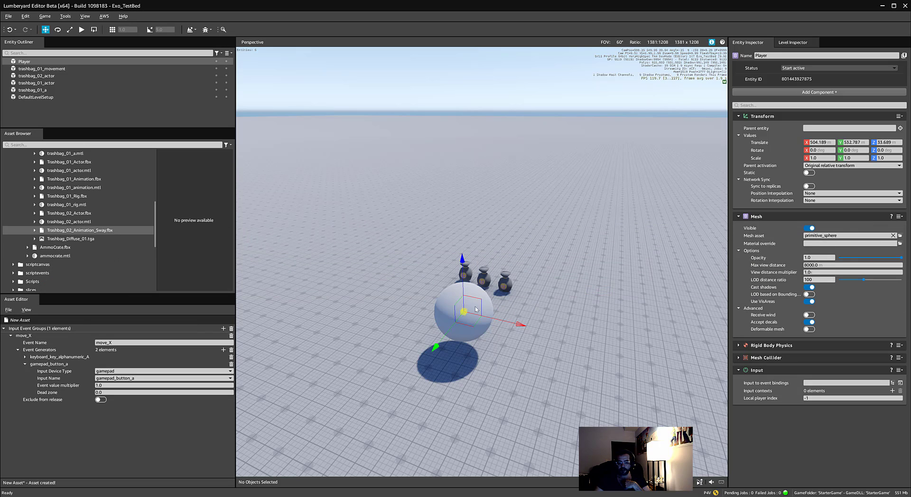
Step: Set the second generator to the keyboard device with input keyboard_key_alphanumeric_A, and expand the first generator to compare their settings
{"action": "left_click", "coordinate": [145, 371]}
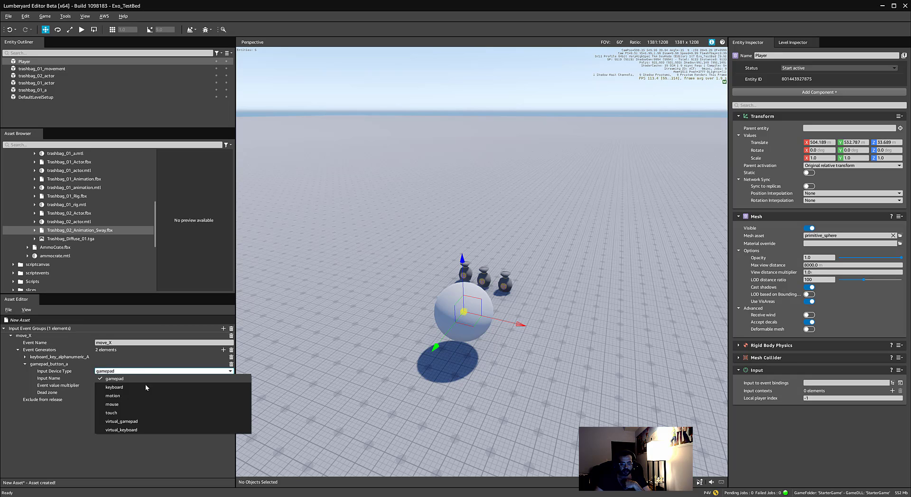
{"action": "left_click", "coordinate": [147, 387]}
{"action": "left_click", "coordinate": [148, 379]}
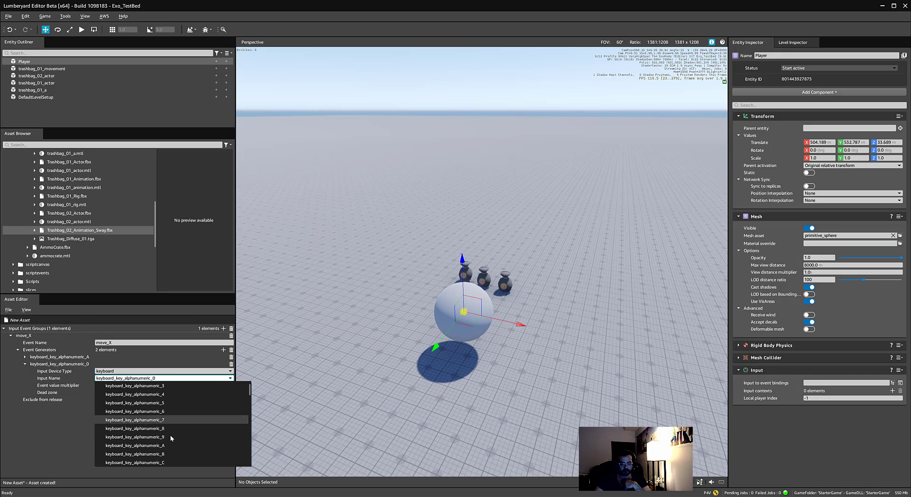
{"action": "scroll", "coordinate": [170, 435], "scroll_direction": "down", "scroll_amount": 1}
{"action": "left_click", "coordinate": [171, 446]}
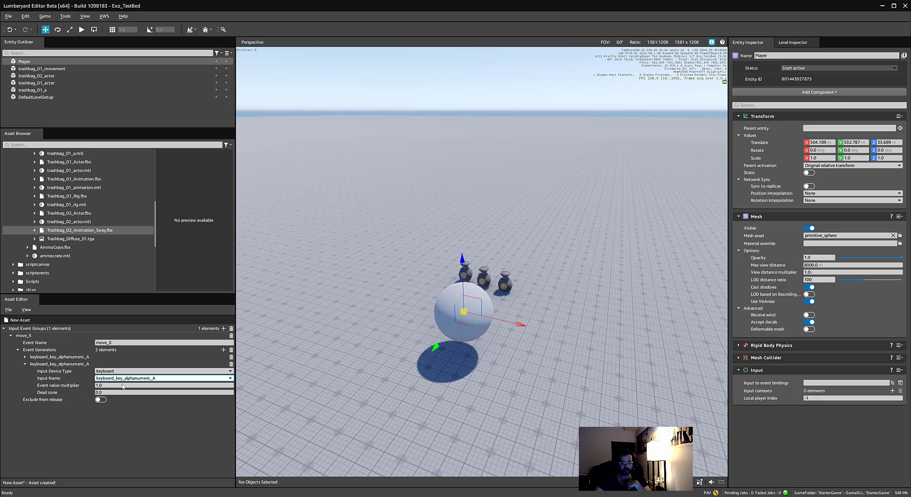
{"action": "left_click", "coordinate": [25, 357]}
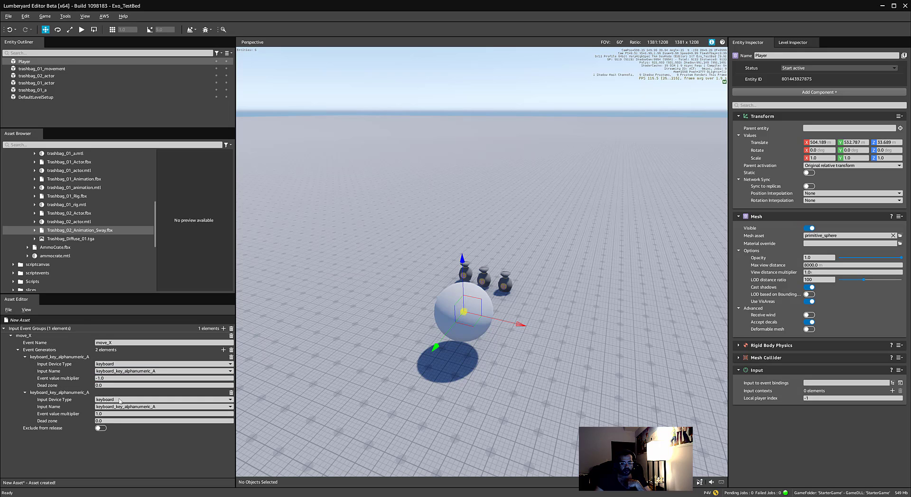
{"action": "mouse_move", "coordinate": [53, 387]}
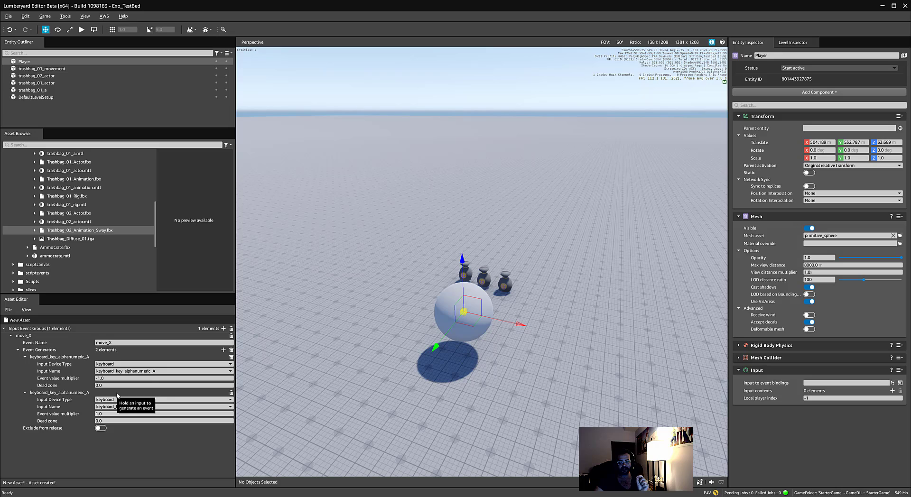
Step: Set the dead zone of both move_X event generators to 0.2
{"action": "left_click", "coordinate": [122, 385]}
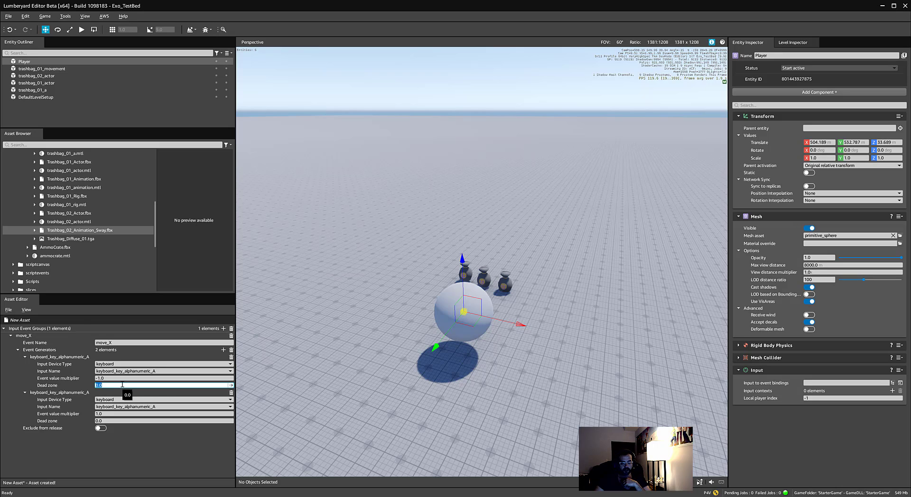
{"action": "type", "text": "0.2"}
{"action": "left_click", "coordinate": [121, 421]}
{"action": "double_click", "coordinate": [116, 421]}
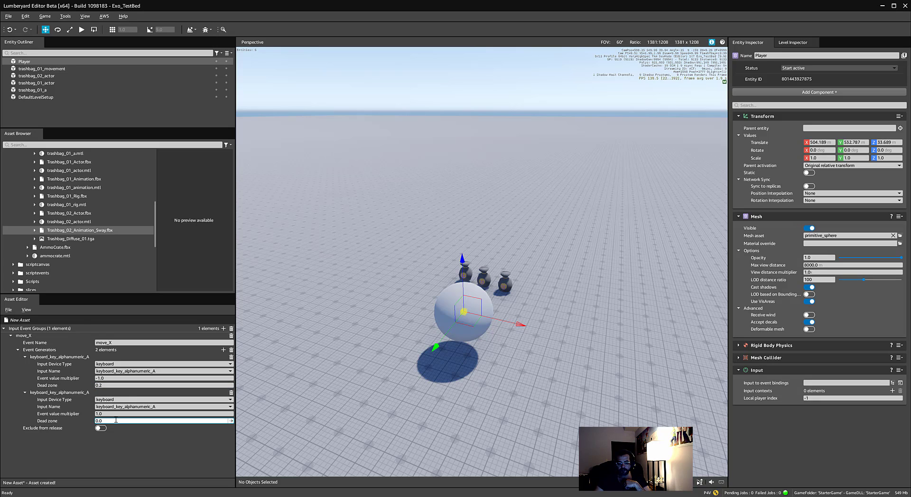
{"action": "key", "text": "BackSpace"}
{"action": "key", "text": "BackSpace"}
{"action": "type", "text": "0.2"}
{"action": "key", "text": "Return"}
Step: Change the second generator's input name to keyboard_key_alphanumeric_D
{"action": "left_click", "coordinate": [185, 435]}
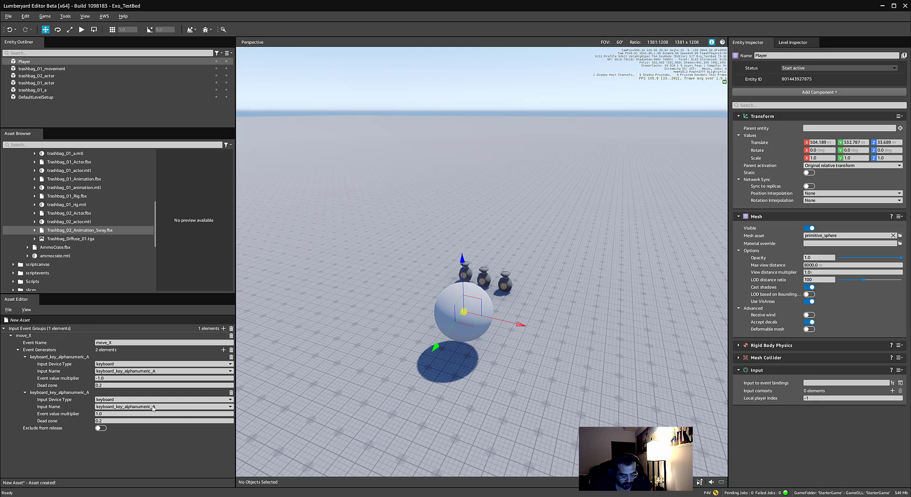
{"action": "left_click", "coordinate": [183, 409]}
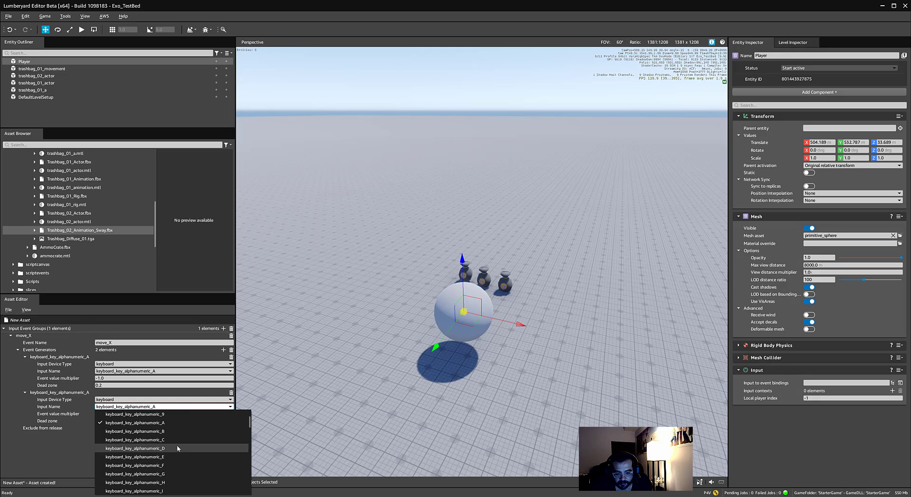
{"action": "left_click", "coordinate": [172, 449]}
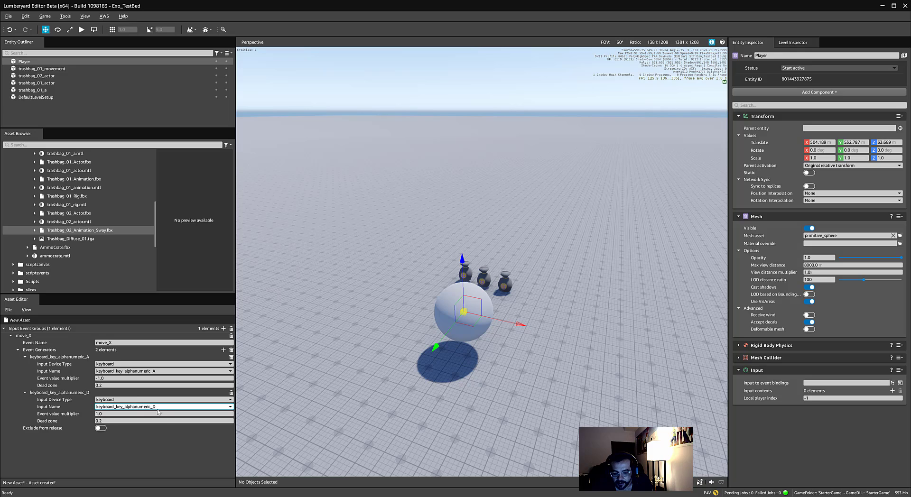
{"action": "left_click", "coordinate": [223, 351]}
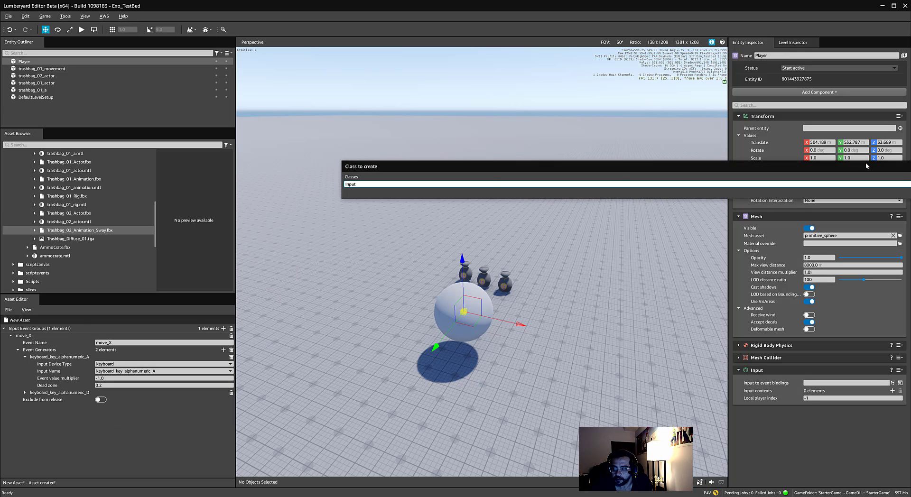
{"action": "left_click_drag", "start_coordinate": [867, 164], "coordinate": [653, 189]}
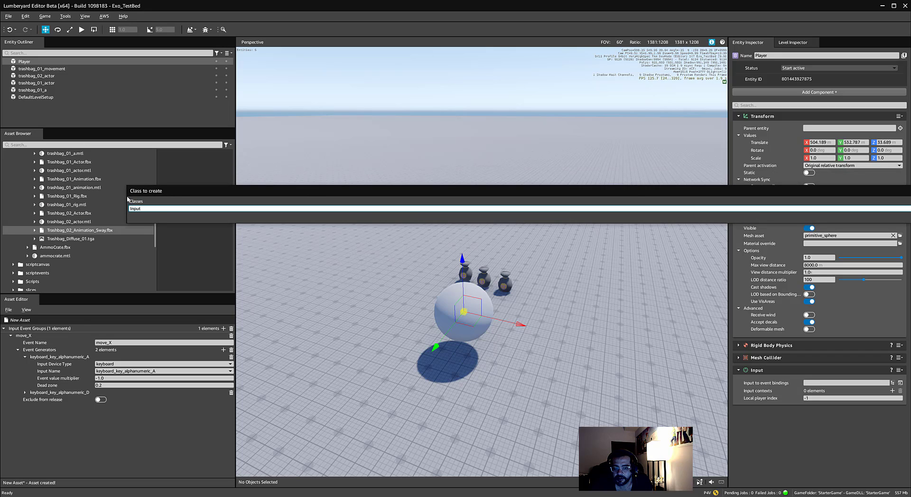
{"action": "left_click_drag", "start_coordinate": [128, 191], "coordinate": [766, 192]}
{"action": "double_click", "coordinate": [847, 191]}
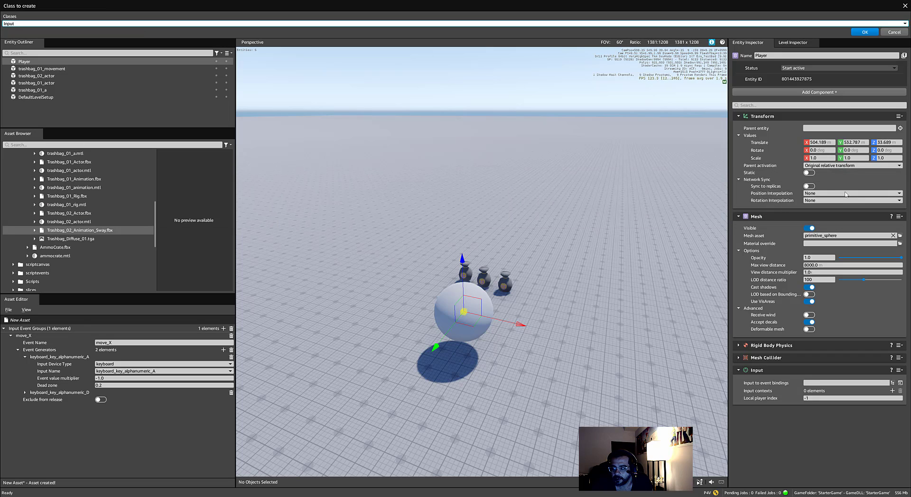
{"action": "left_click_drag", "start_coordinate": [498, 3], "coordinate": [908, 96]}
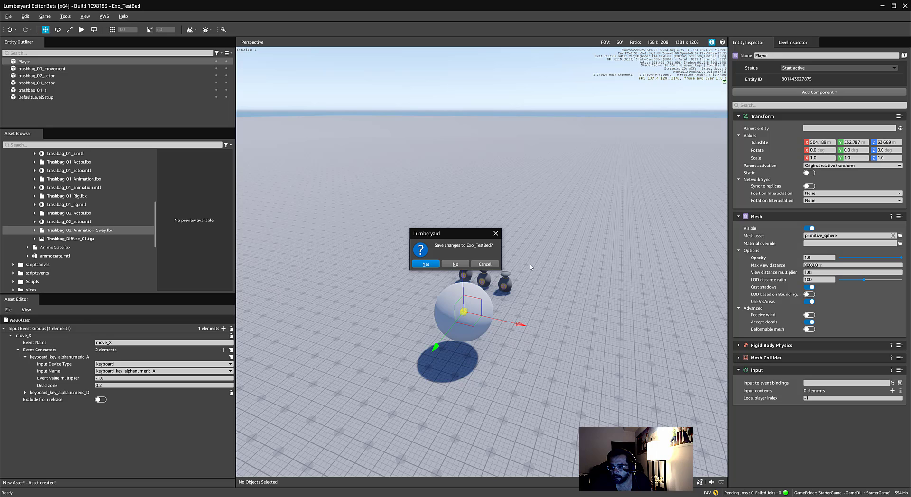
{"action": "left_click", "coordinate": [487, 264]}
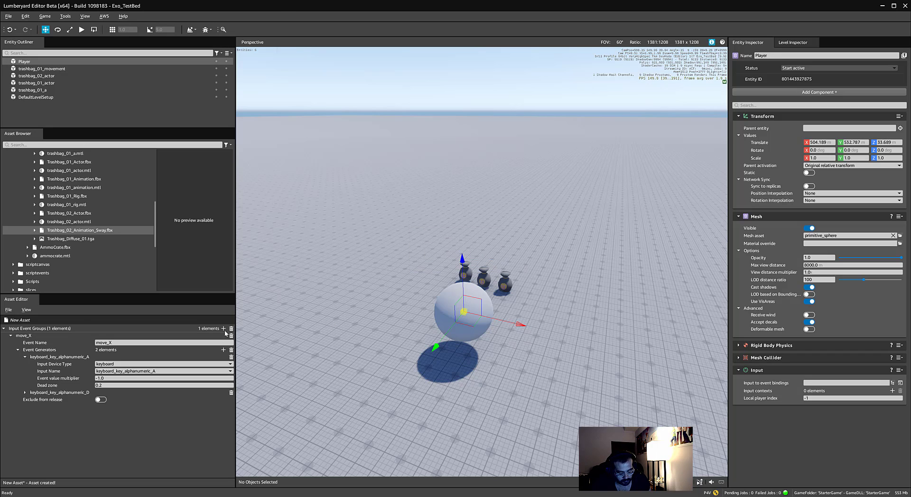
{"action": "key", "text": "ctrl+s"}
{"action": "left_click", "coordinate": [277, 7]}
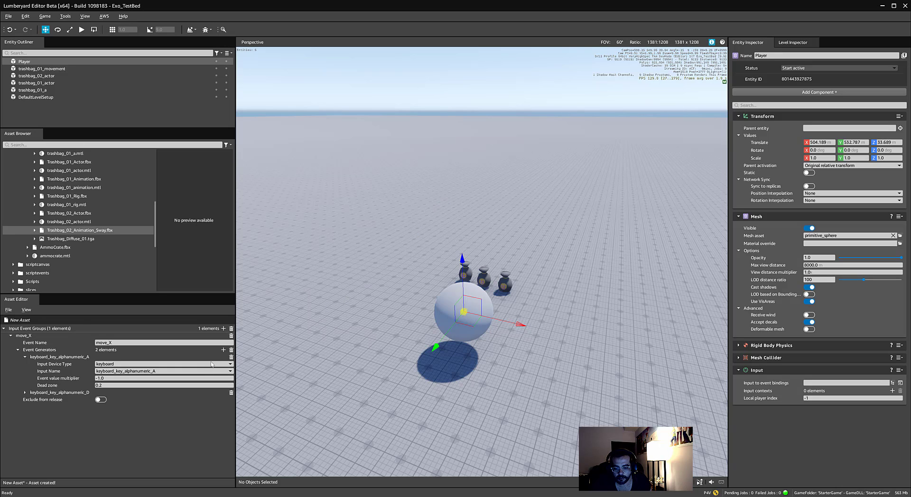
Step: Add two more event generators of class Input to the move_X event
{"action": "left_click", "coordinate": [223, 350]}
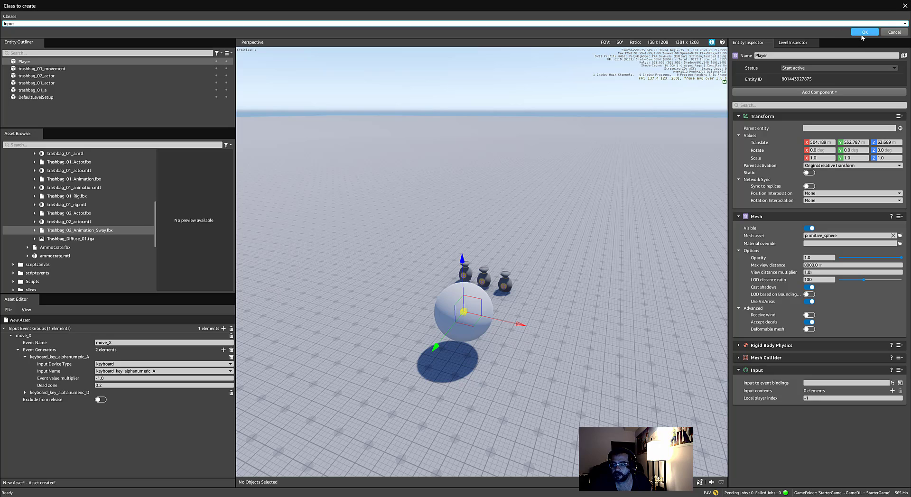
{"action": "left_click", "coordinate": [864, 32]}
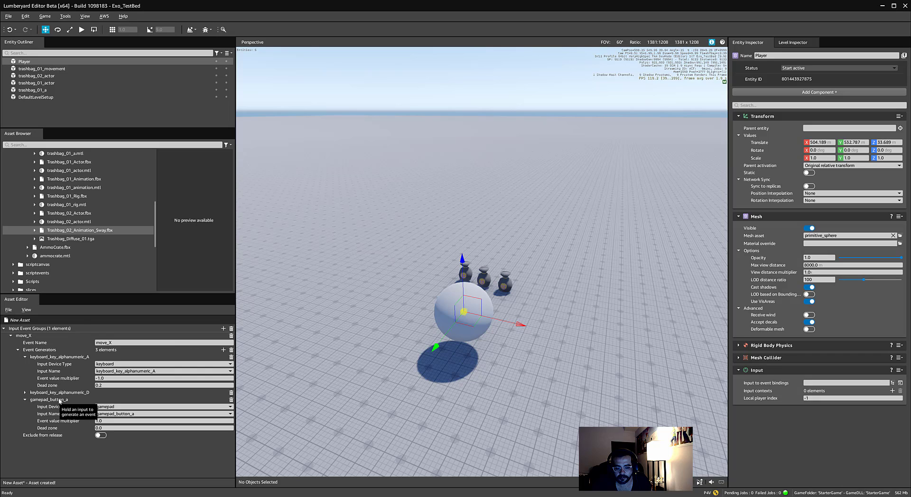
{"action": "left_click", "coordinate": [223, 350]}
{"action": "double_click", "coordinate": [411, 167]}
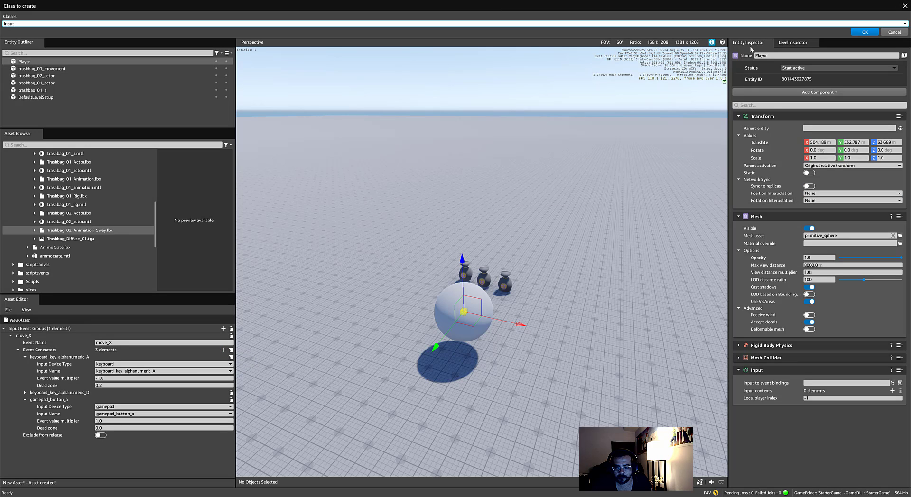
{"action": "left_click", "coordinate": [865, 32]}
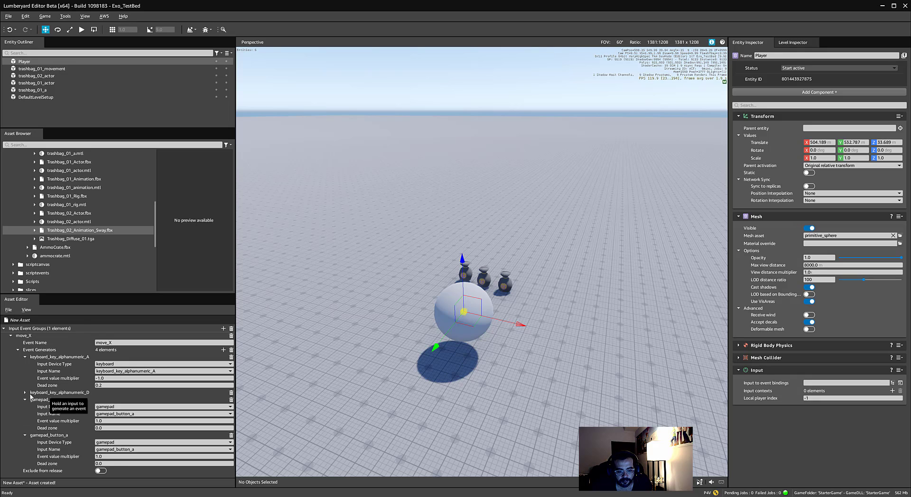
Step: Collapse the A and D key generators and set the input device type of both new generators to keyboard
{"action": "left_click", "coordinate": [25, 356]}
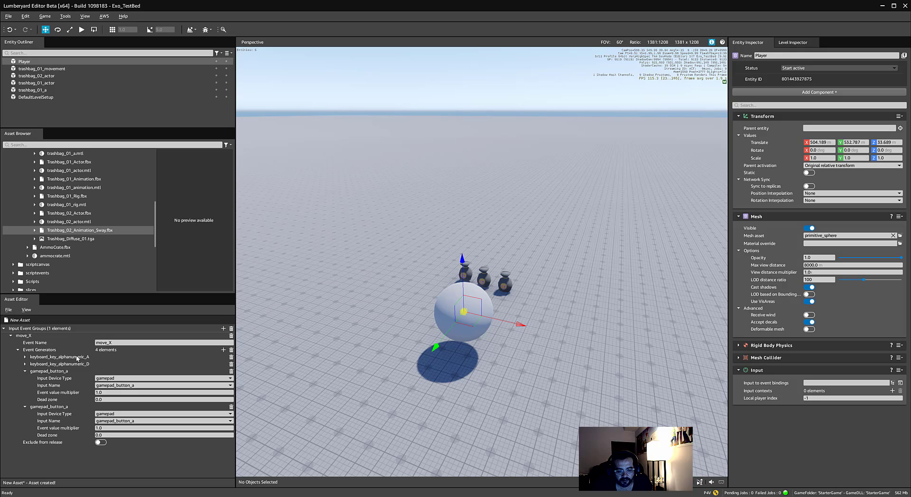
{"action": "left_click", "coordinate": [25, 364]}
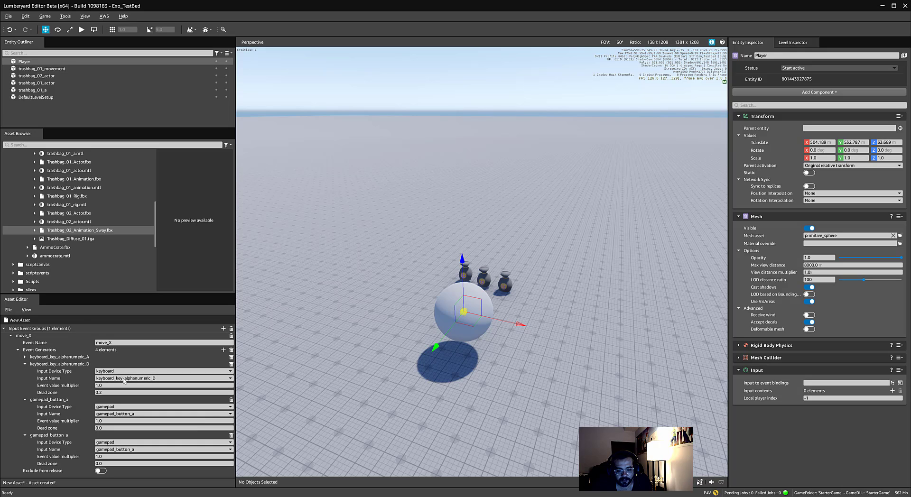
{"action": "left_click", "coordinate": [26, 364]}
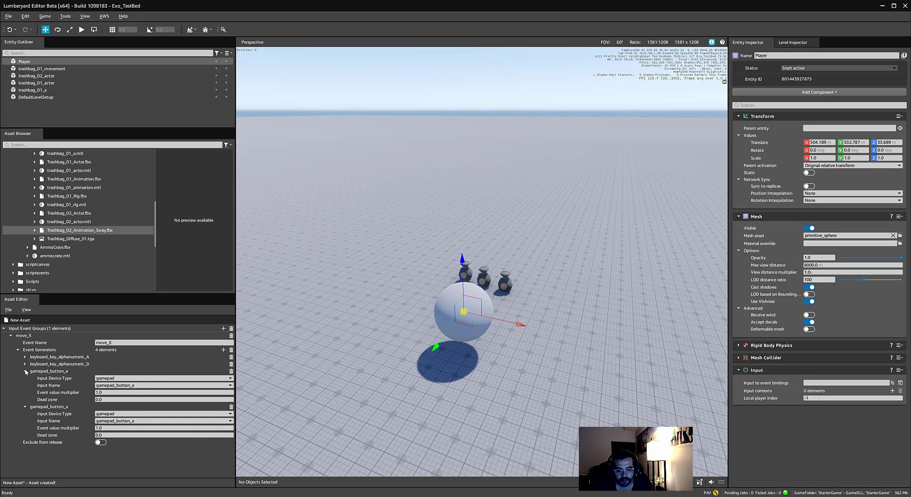
{"action": "left_click", "coordinate": [95, 379]}
{"action": "left_click", "coordinate": [113, 395]}
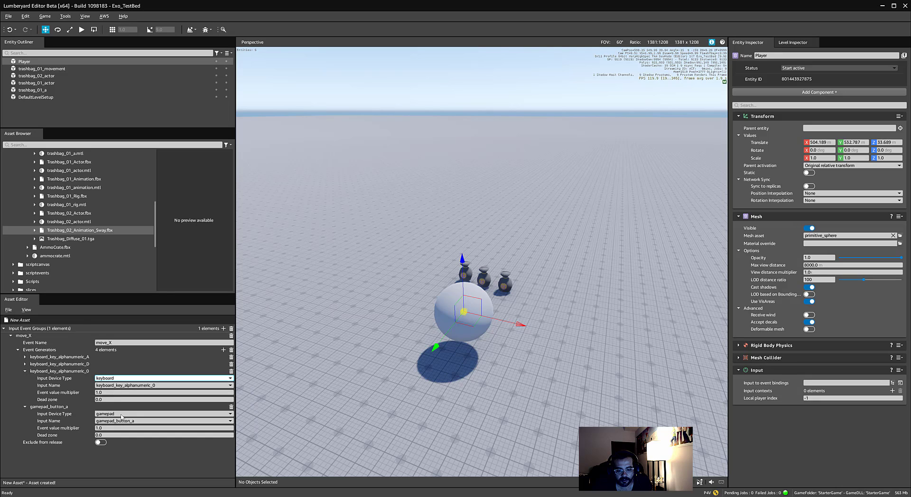
{"action": "left_click", "coordinate": [118, 414]}
{"action": "left_click", "coordinate": [114, 430]}
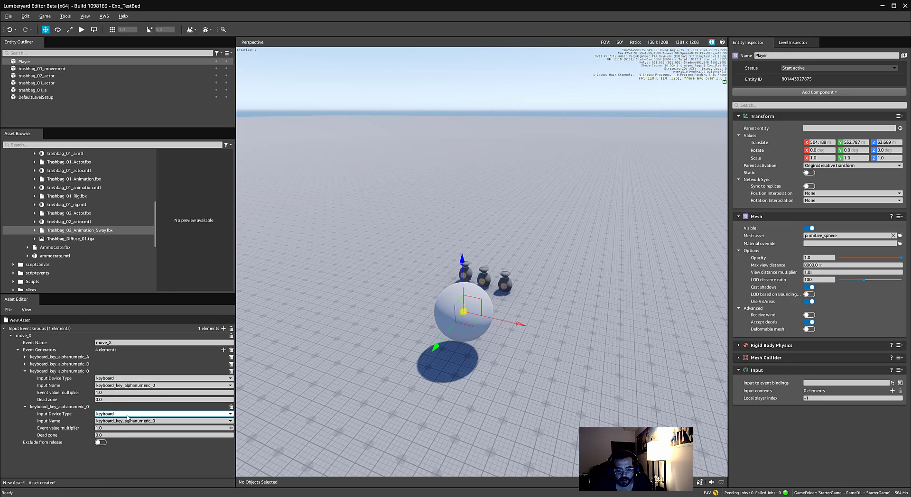
Step: Set the third generator's input name to keyboard_key_alphanumeric_W and shift the Player sphere about 1 m in the positive Y direction
{"action": "left_click", "coordinate": [156, 386]}
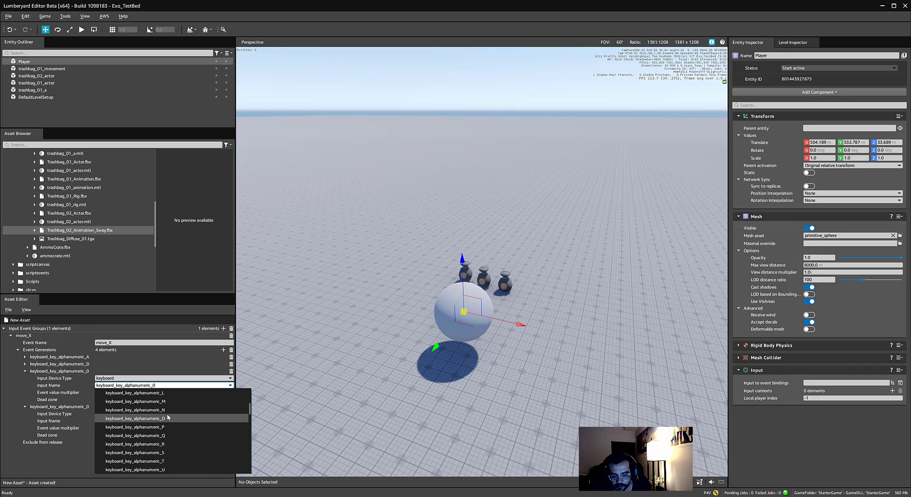
{"action": "scroll", "coordinate": [167, 416], "scroll_direction": "down", "scroll_amount": 9}
{"action": "scroll", "coordinate": [168, 418], "scroll_direction": "down", "scroll_amount": 1}
{"action": "left_click", "coordinate": [176, 411]}
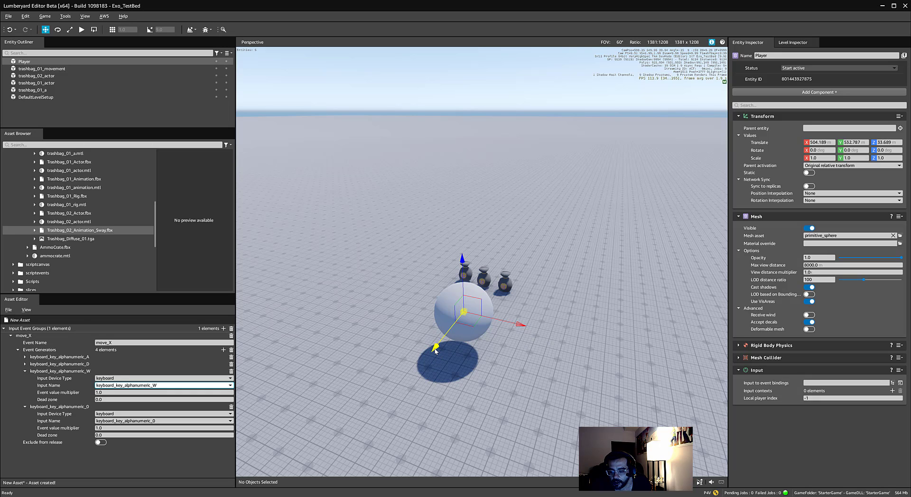
{"action": "left_click_drag", "start_coordinate": [436, 351], "coordinate": [419, 368]}
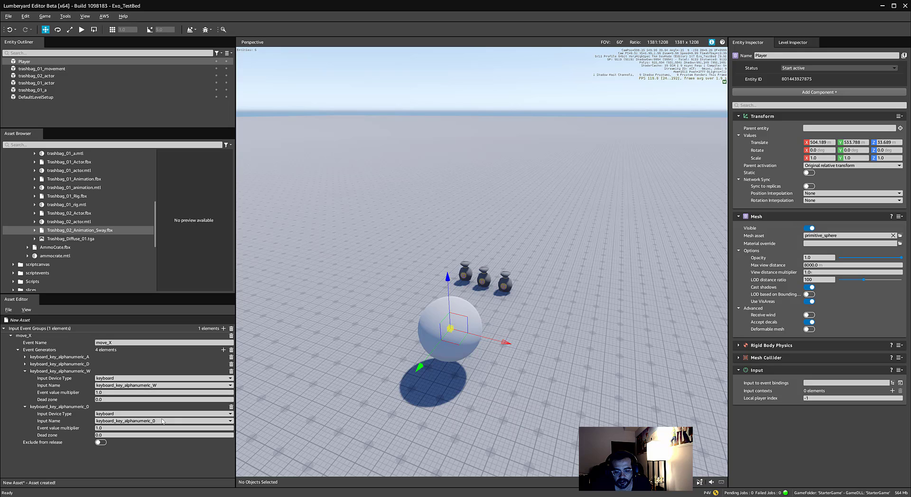
Step: Set the fourth generator's input name to keyboard_key_alphanumeric_S
{"action": "left_click", "coordinate": [194, 422]}
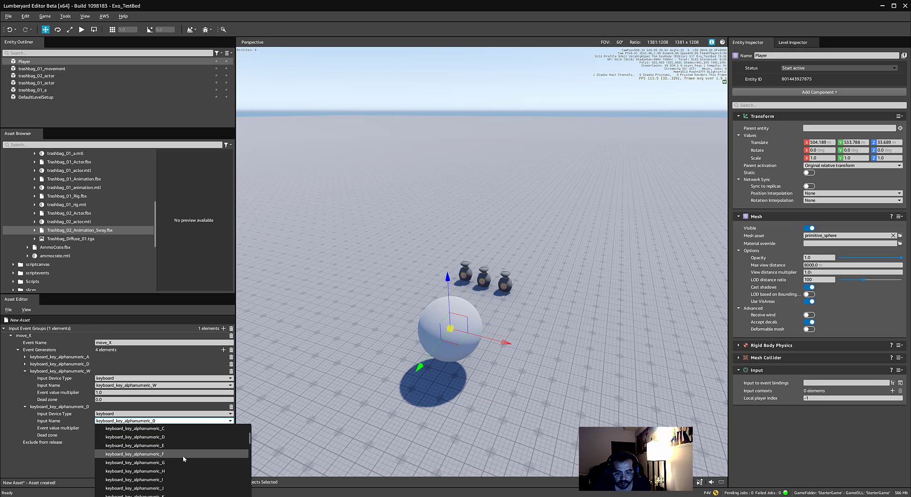
{"action": "scroll", "coordinate": [183, 456], "scroll_direction": "down", "scroll_amount": 9}
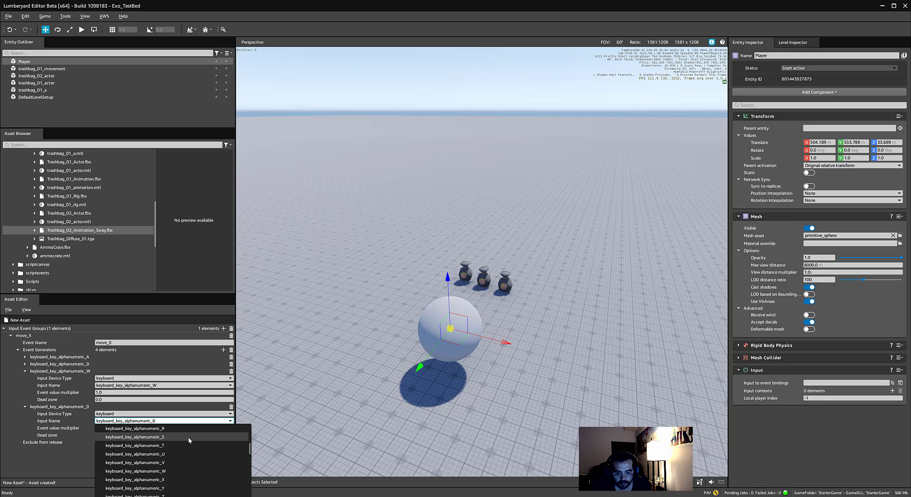
{"action": "left_click", "coordinate": [188, 438]}
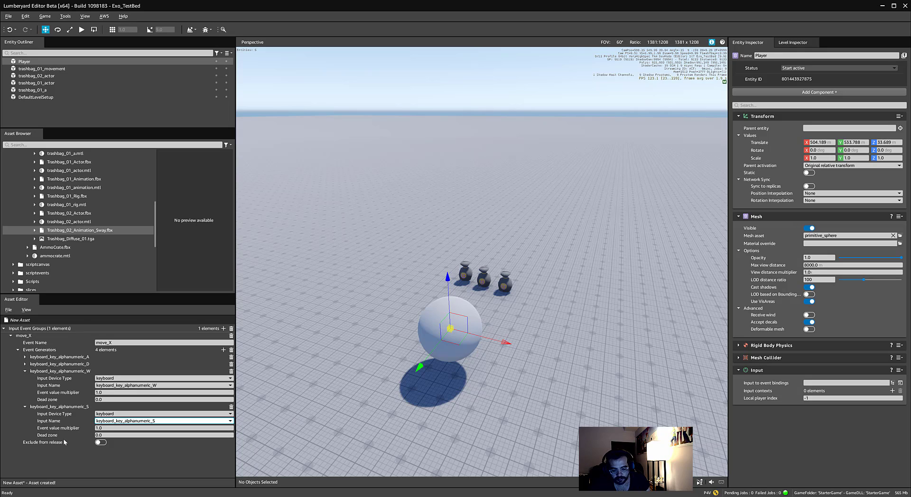
Step: Set the S key generator's event value multiplier to -1.0 and shift the Player sphere back about 0.9 m along Y
{"action": "left_click", "coordinate": [112, 393]}
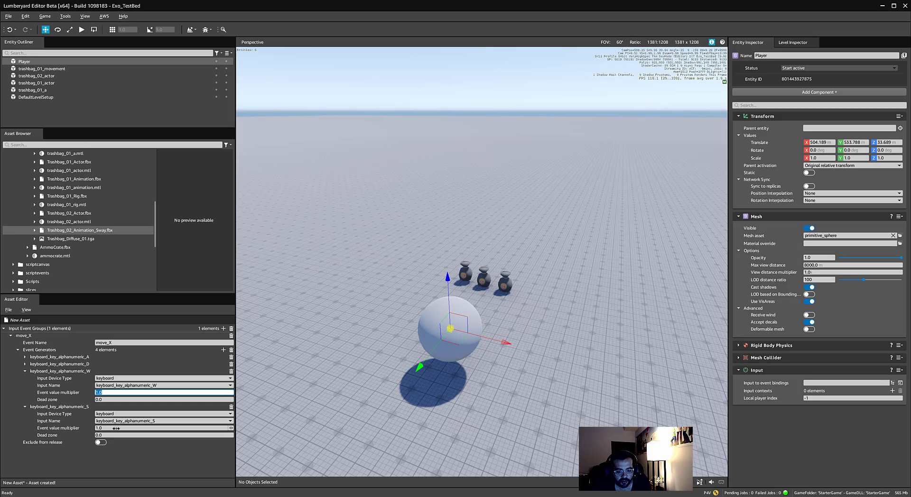
{"action": "left_click", "coordinate": [116, 428]}
{"action": "type", "text": "-1"}
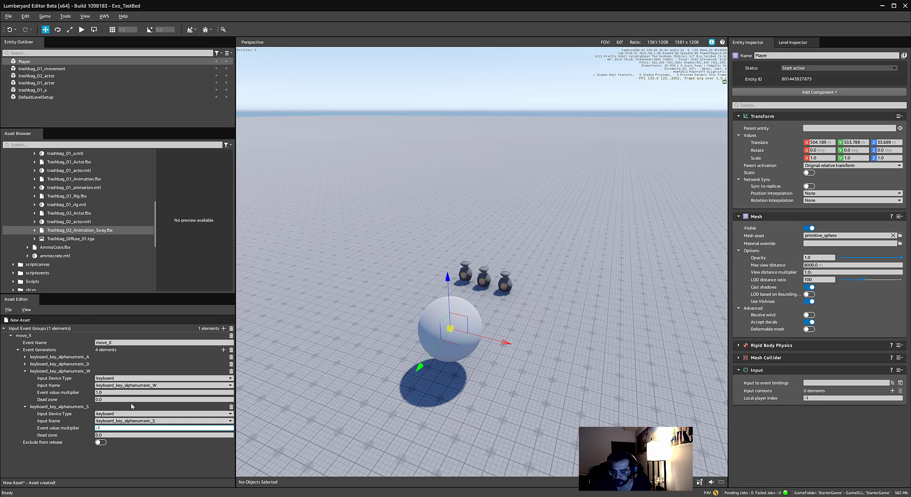
{"action": "left_click_drag", "start_coordinate": [421, 367], "coordinate": [453, 363]}
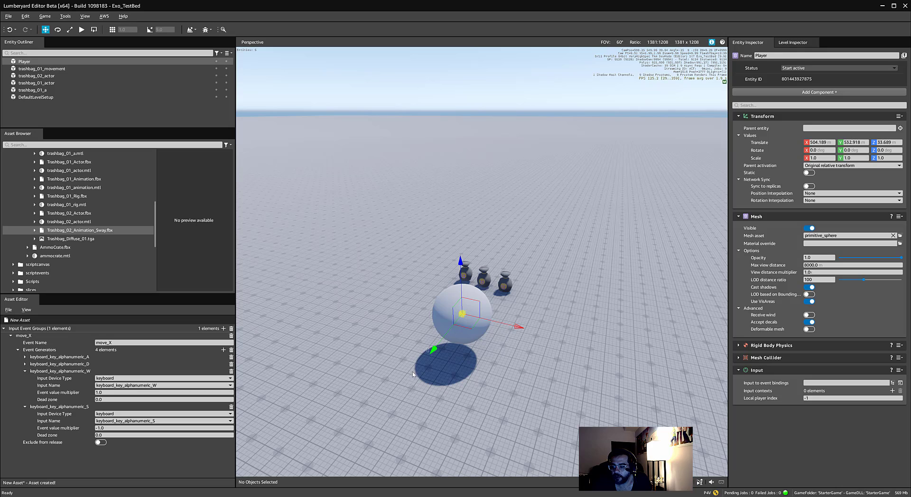
Step: Set the dead zone of the W and S key generators to 0.2
{"action": "left_click", "coordinate": [26, 371]}
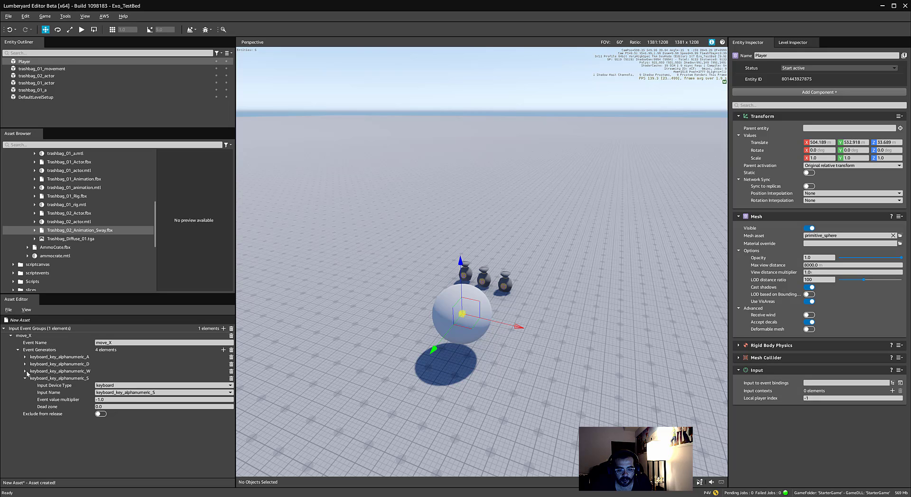
{"action": "left_click", "coordinate": [26, 371]}
{"action": "left_click", "coordinate": [111, 400]}
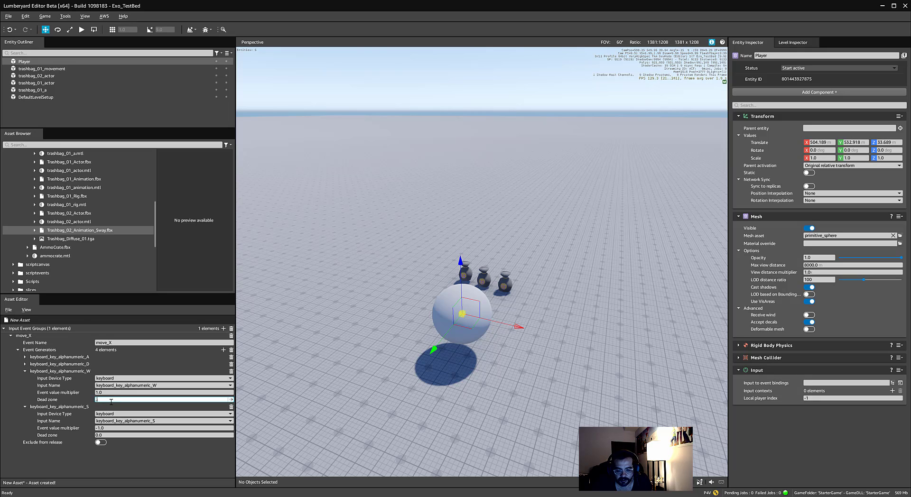
{"action": "type", "text": "0.2"}
{"action": "left_click", "coordinate": [121, 436]}
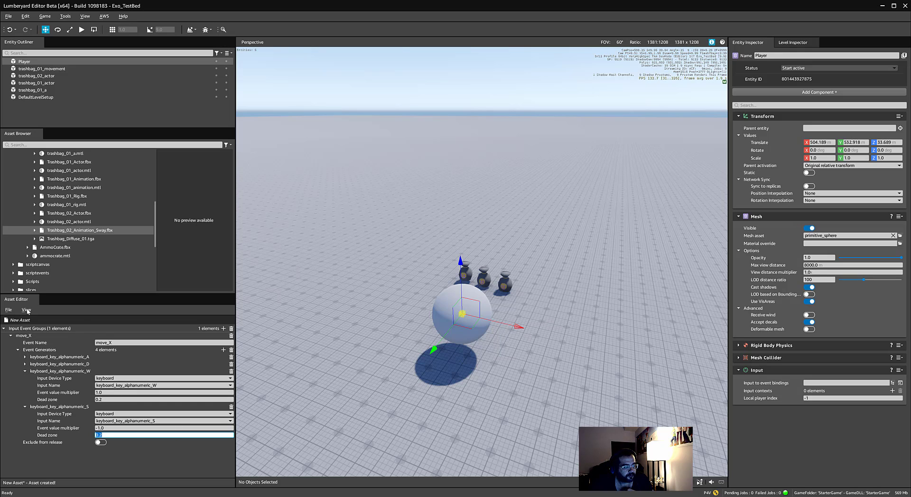
Step: Begin saving the input bindings asset under a new name and create a folder named IB inside StarterGame
{"action": "left_click", "coordinate": [9, 310]}
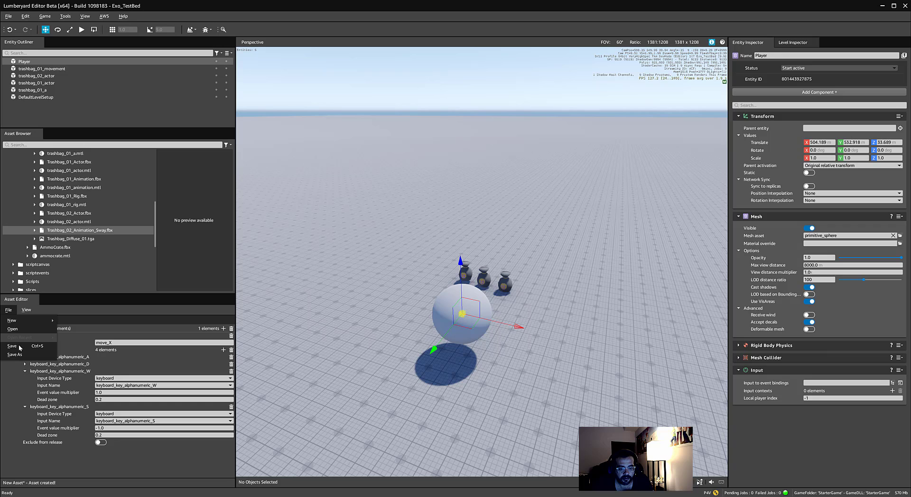
{"action": "left_click", "coordinate": [16, 354]}
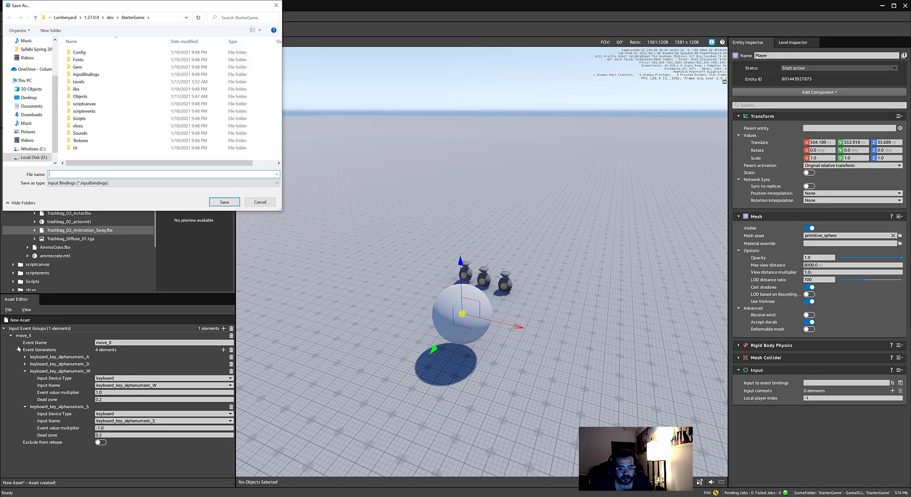
{"action": "left_click_drag", "start_coordinate": [176, 10], "coordinate": [344, 164]}
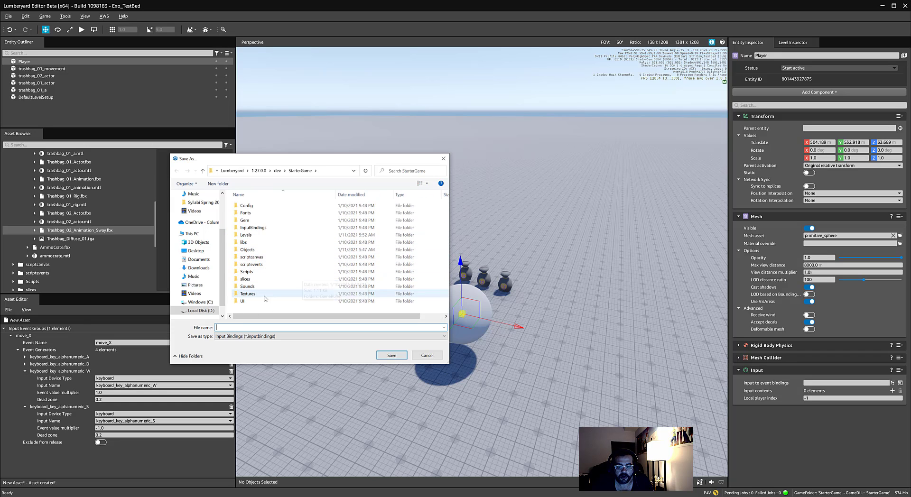
{"action": "left_click", "coordinate": [217, 184]}
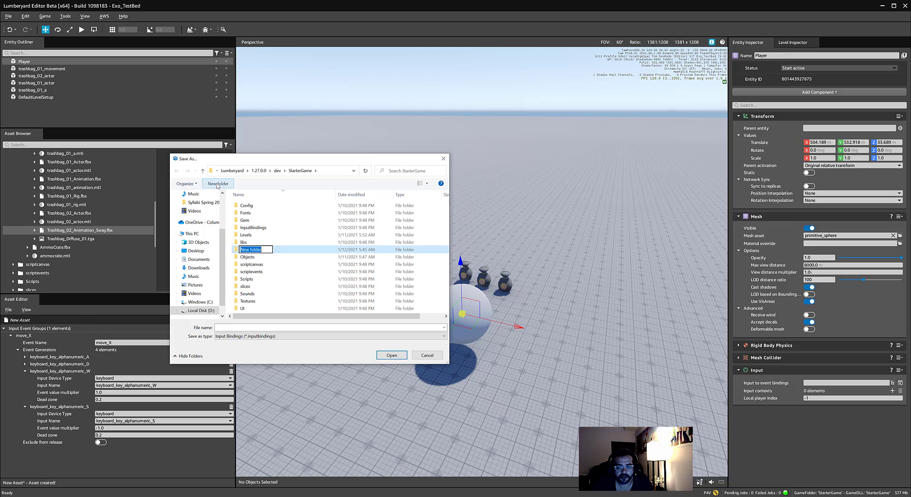
{"action": "type", "text": "IB"}
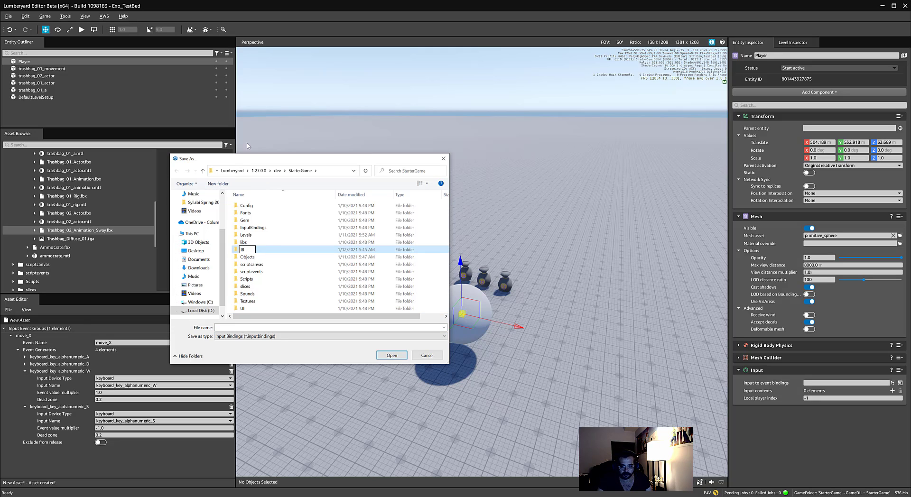
{"action": "key", "text": "Return"}
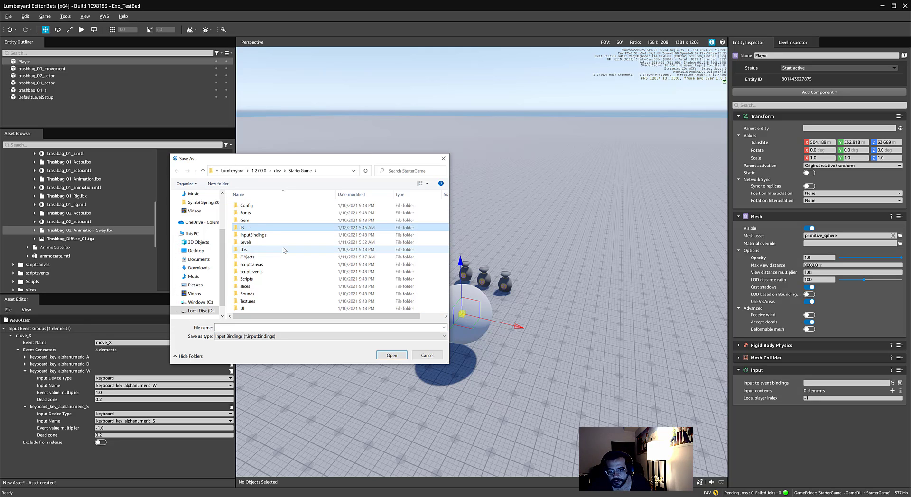
Step: Save the input bindings asset as player in the IB folder
{"action": "double_click", "coordinate": [266, 228]}
{"action": "left_click", "coordinate": [254, 328]}
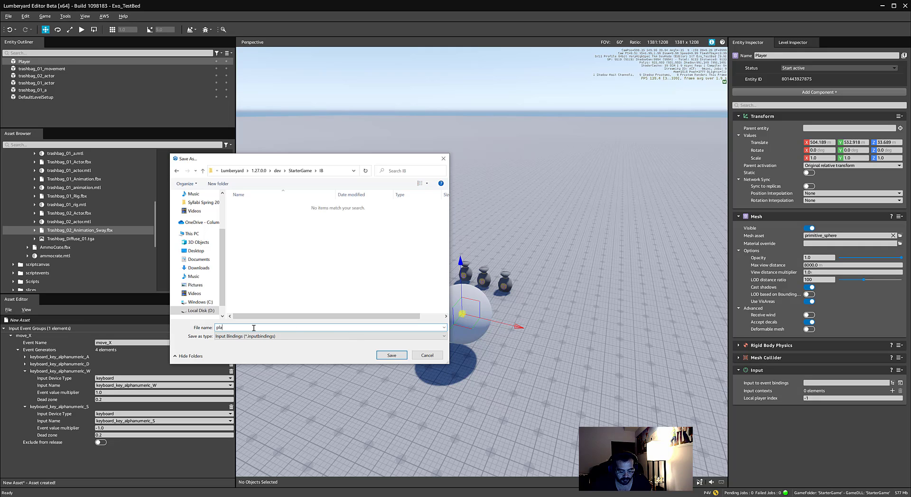
{"action": "type", "text": "yer"}
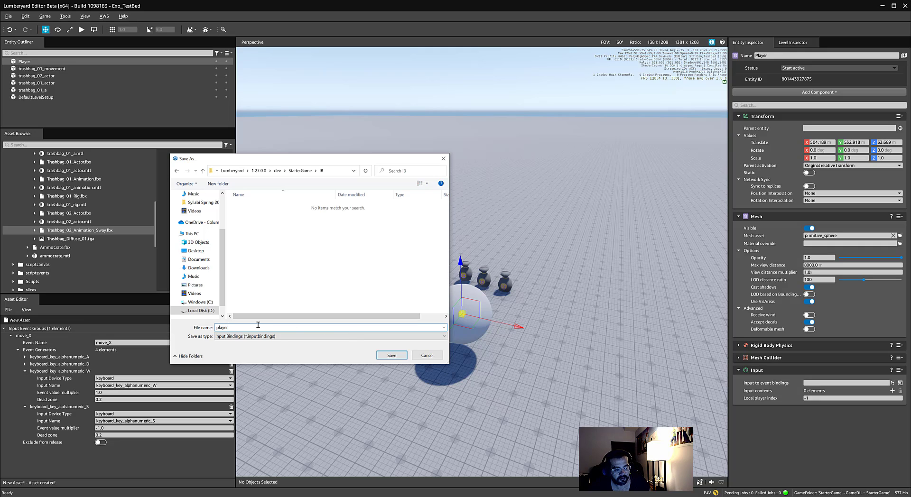
{"action": "left_click", "coordinate": [386, 356]}
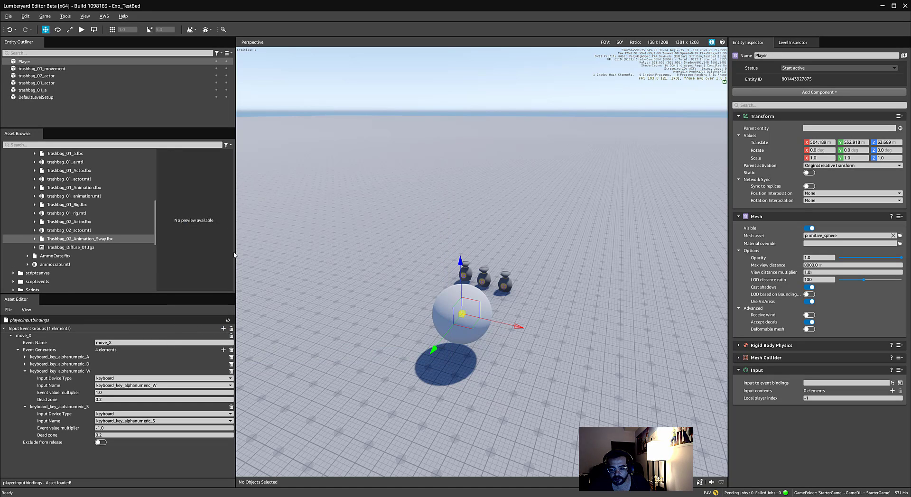
Step: Assign player.inputbindings from the IB folder as the Player Input component's input to event bindings
{"action": "scroll", "coordinate": [95, 212], "scroll_direction": "down", "scroll_amount": 3}
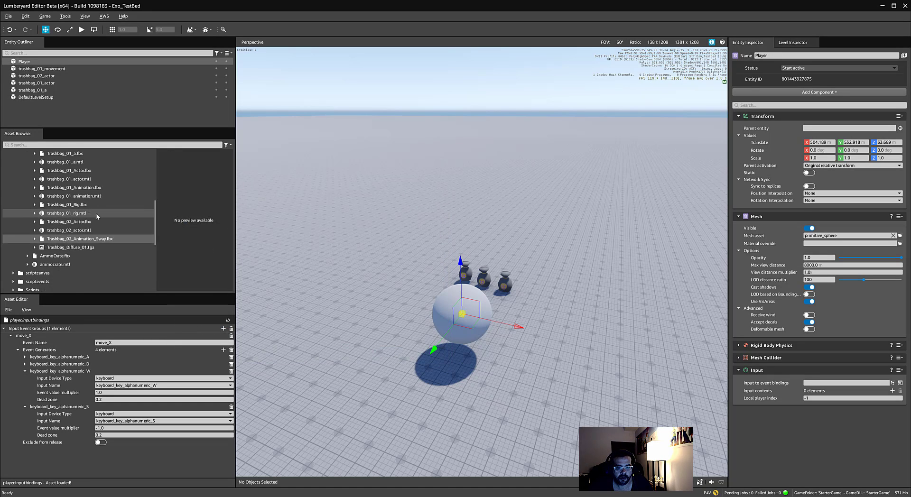
{"action": "scroll", "coordinate": [96, 212], "scroll_direction": "up", "scroll_amount": 6}
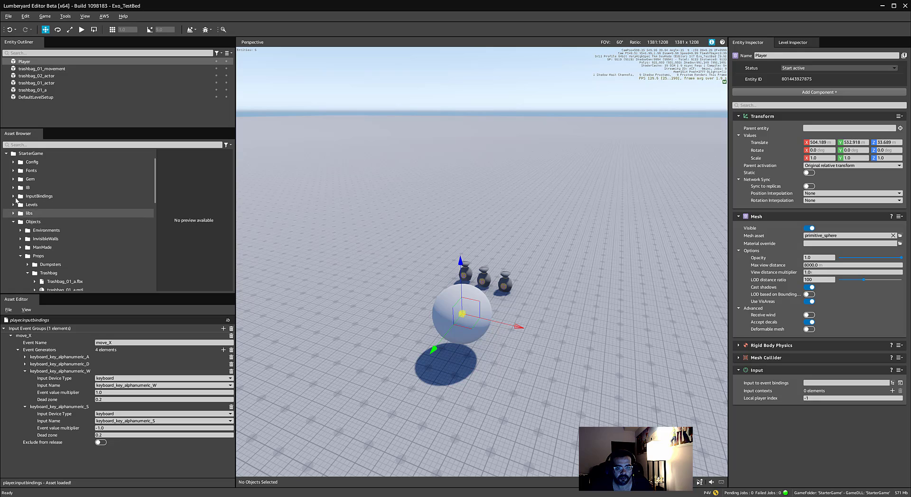
{"action": "left_click", "coordinate": [13, 188]}
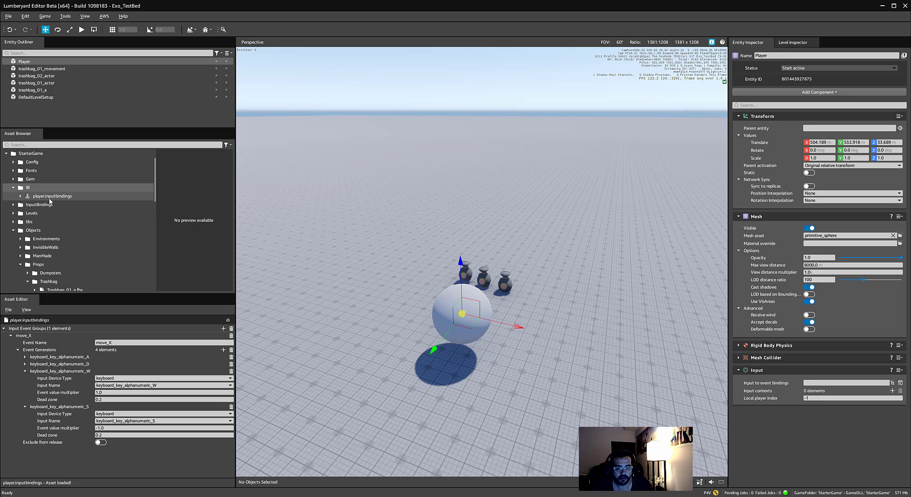
{"action": "left_click_drag", "start_coordinate": [50, 199], "coordinate": [848, 385]}
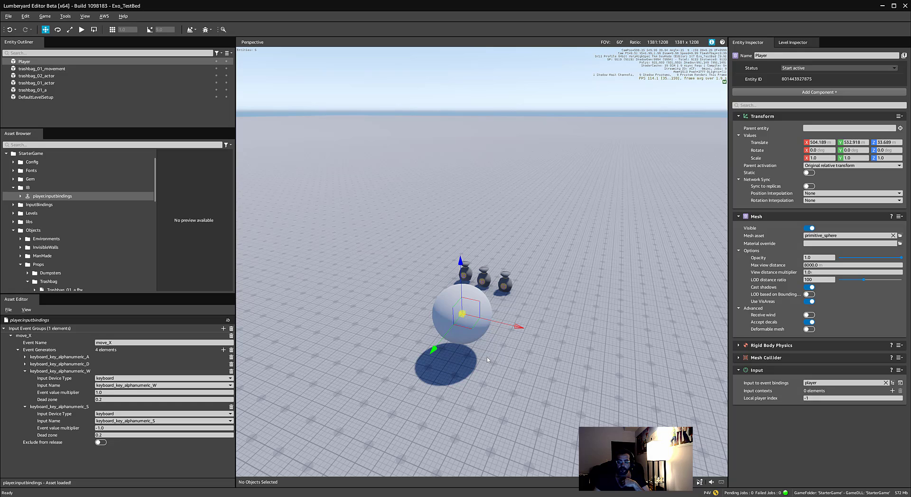
Step: Shift the Player sphere about 0.3 m in the positive Y direction and open the Script Canvas editor
{"action": "left_click_drag", "start_coordinate": [433, 351], "coordinate": [431, 357]}
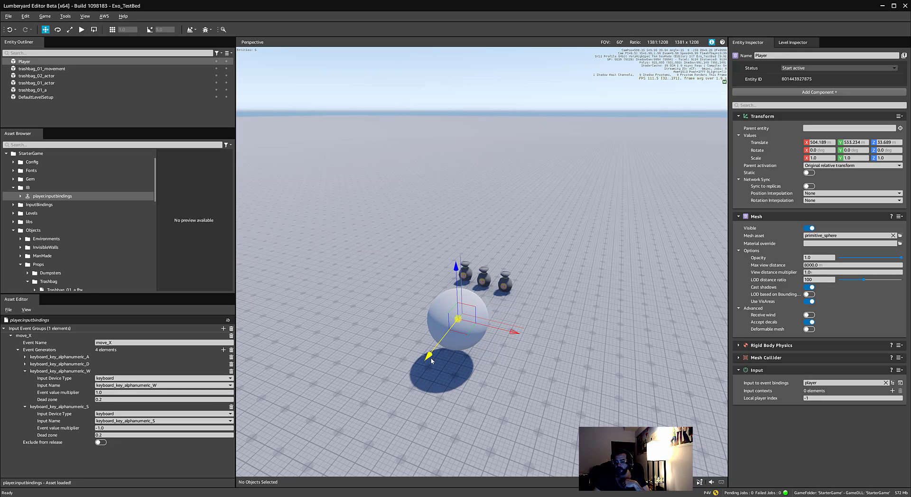
{"action": "left_click", "coordinate": [62, 19]}
{"action": "left_click", "coordinate": [93, 139]}
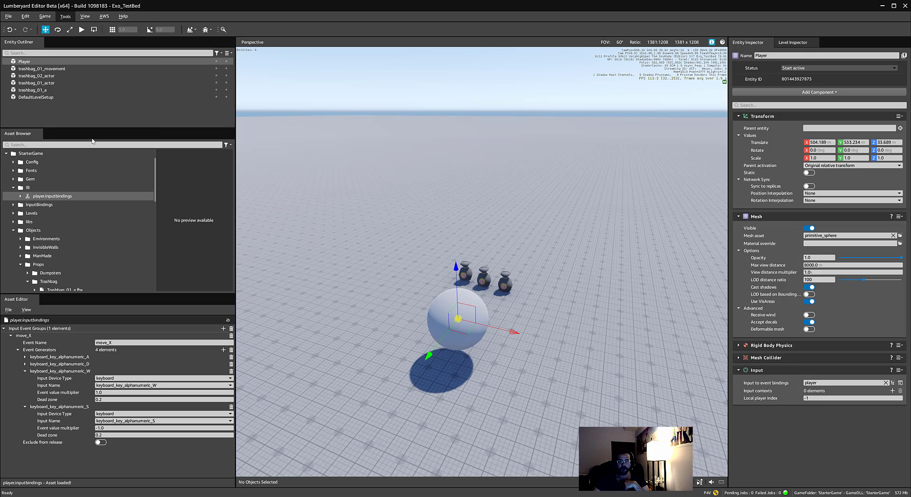